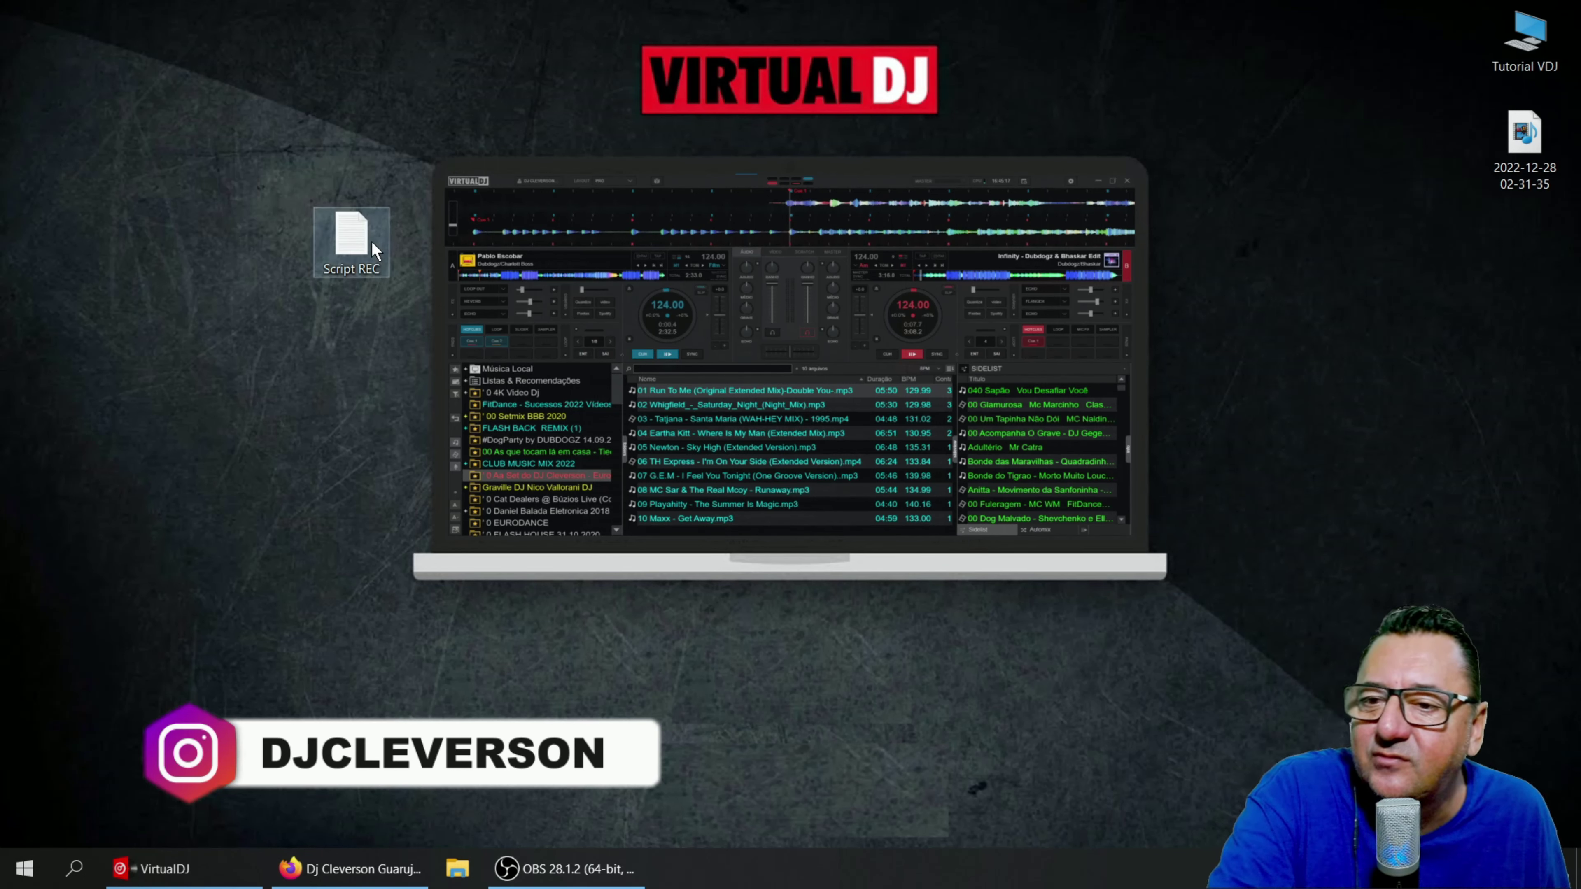
- Open the Script REC text file from the desktop and switch to VirtualDJ
double_click(350, 262)
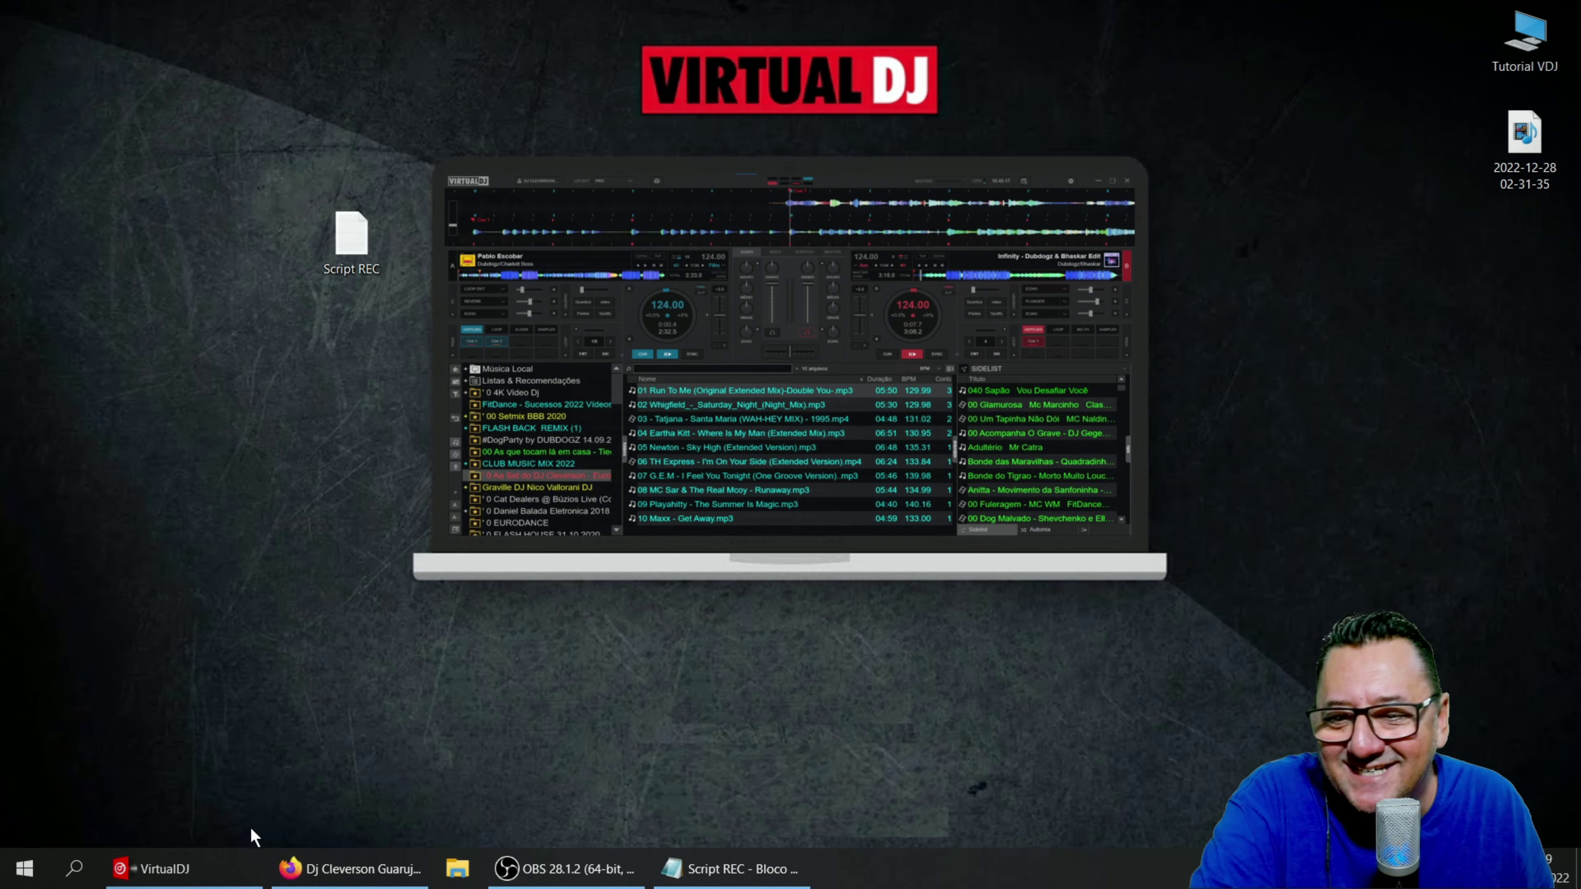
click(252, 866)
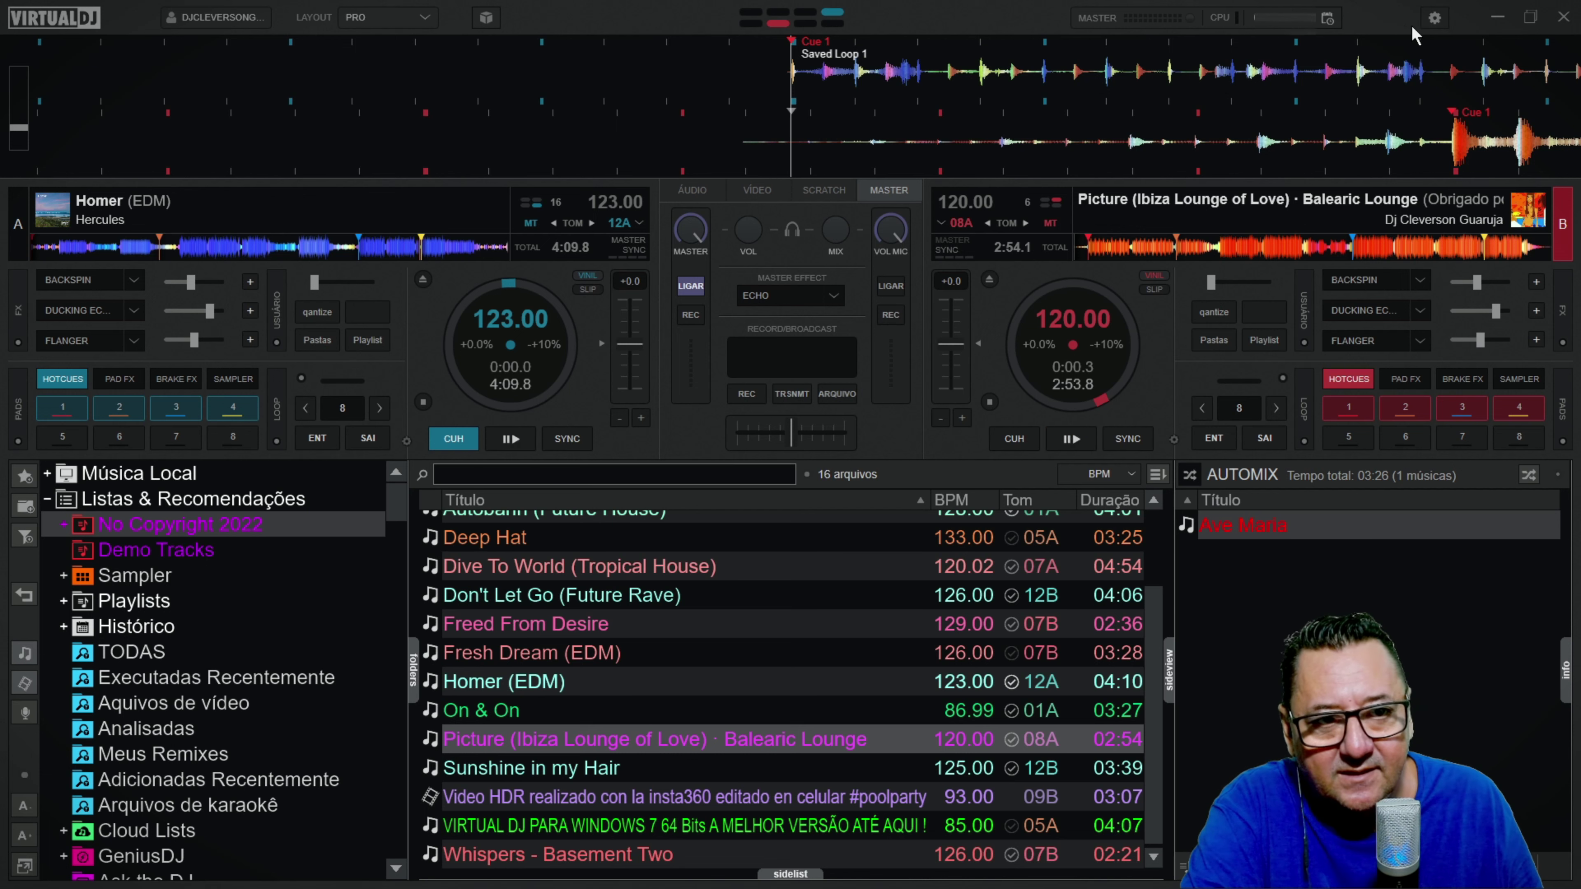
- In the recording settings, save the recording as the MP3 file DJ SET VirtualDJ 2023 on the desktop and close the settings
click(1432, 20)
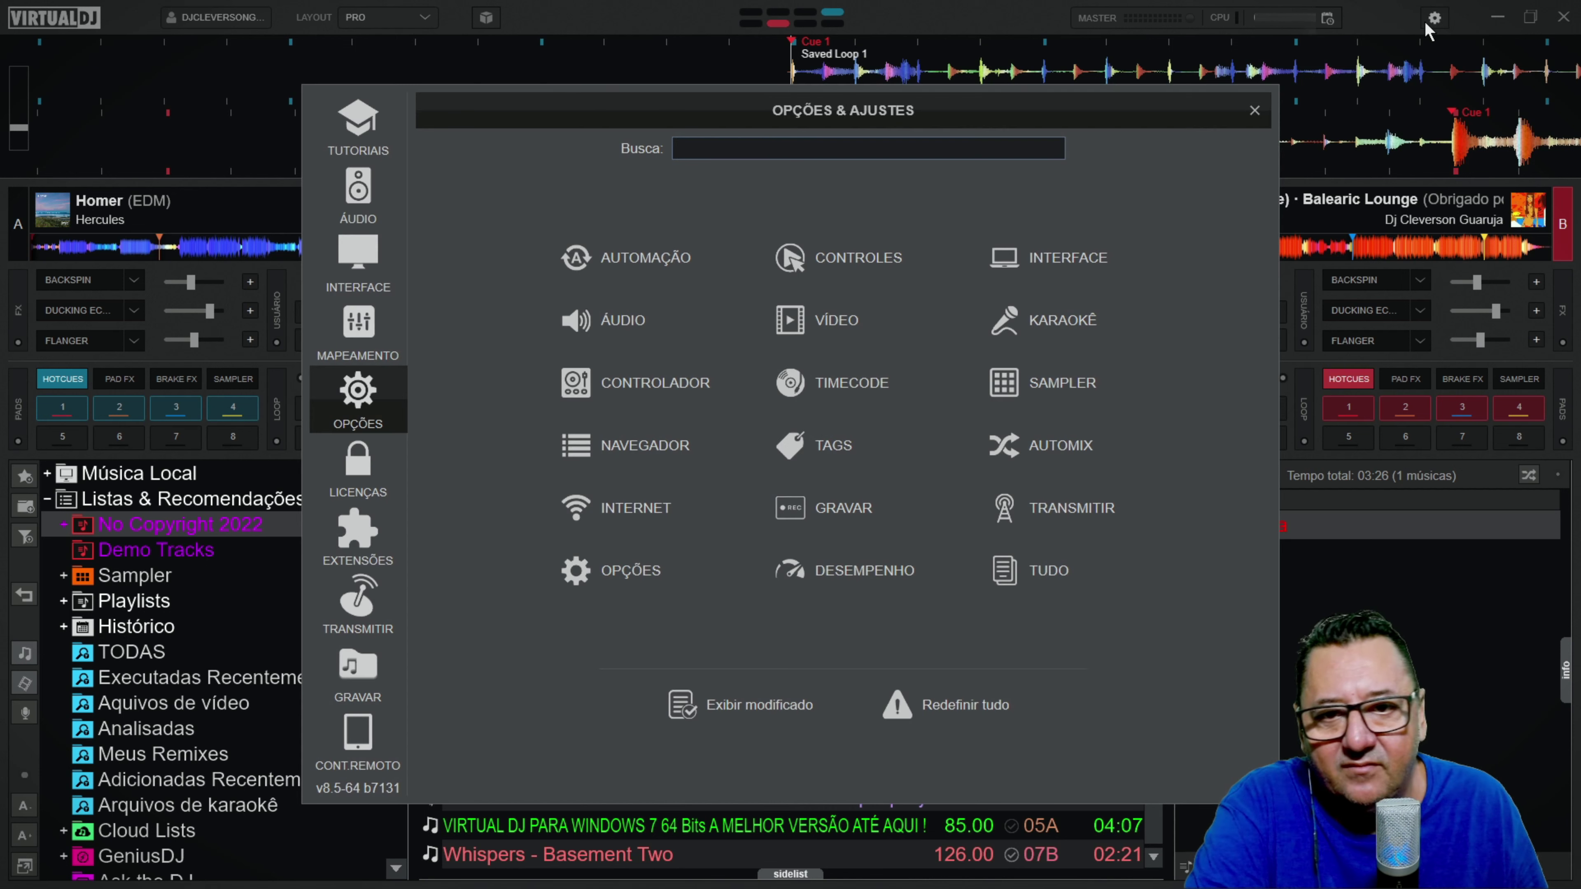
click(339, 675)
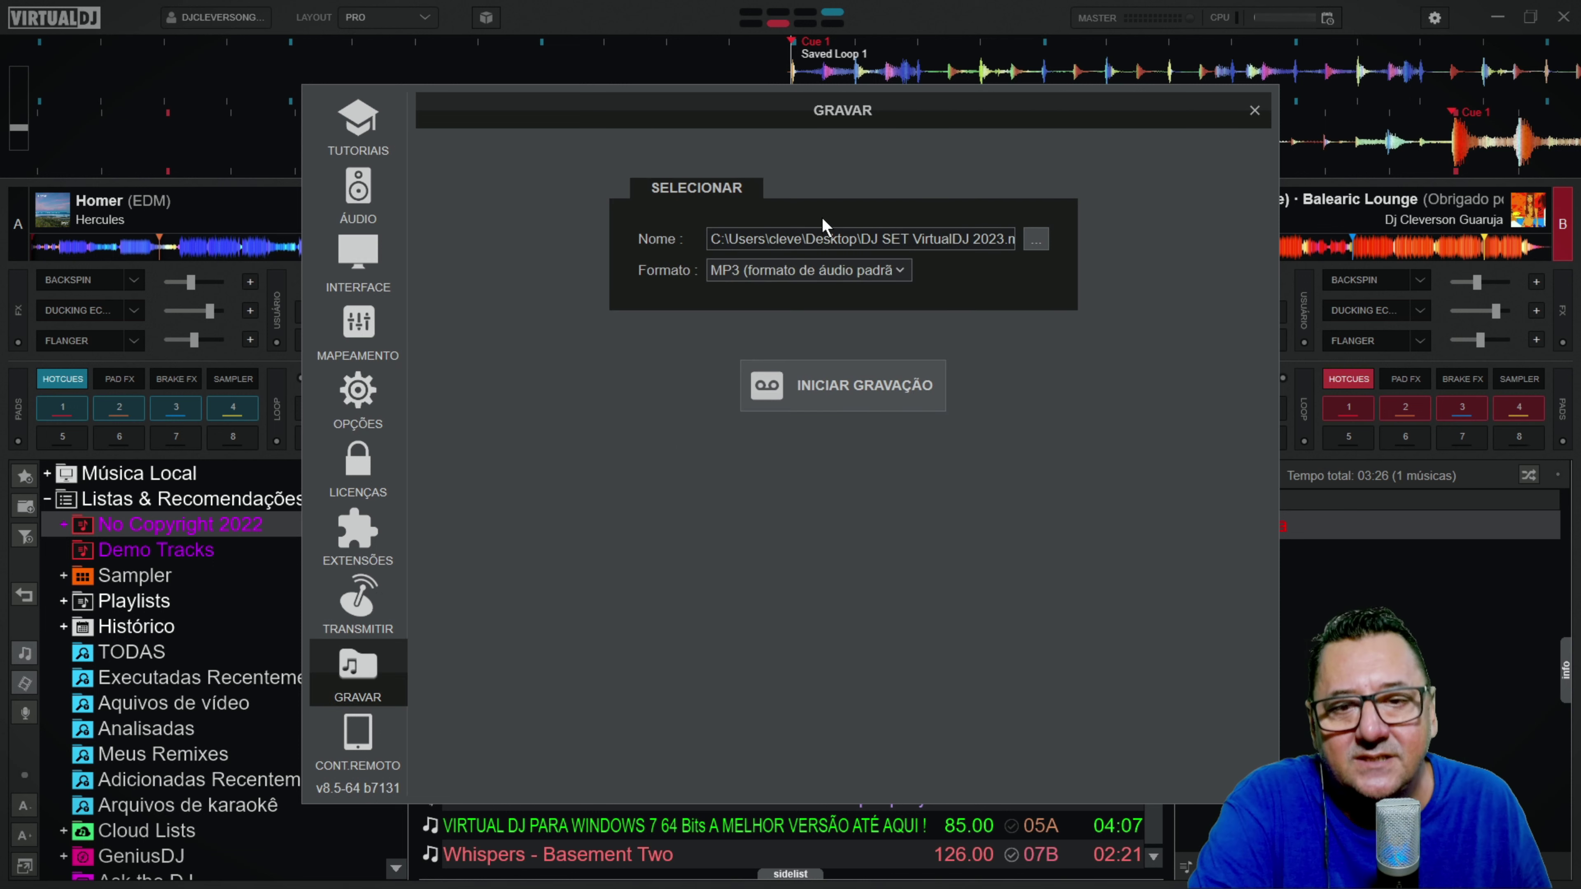
click(1036, 239)
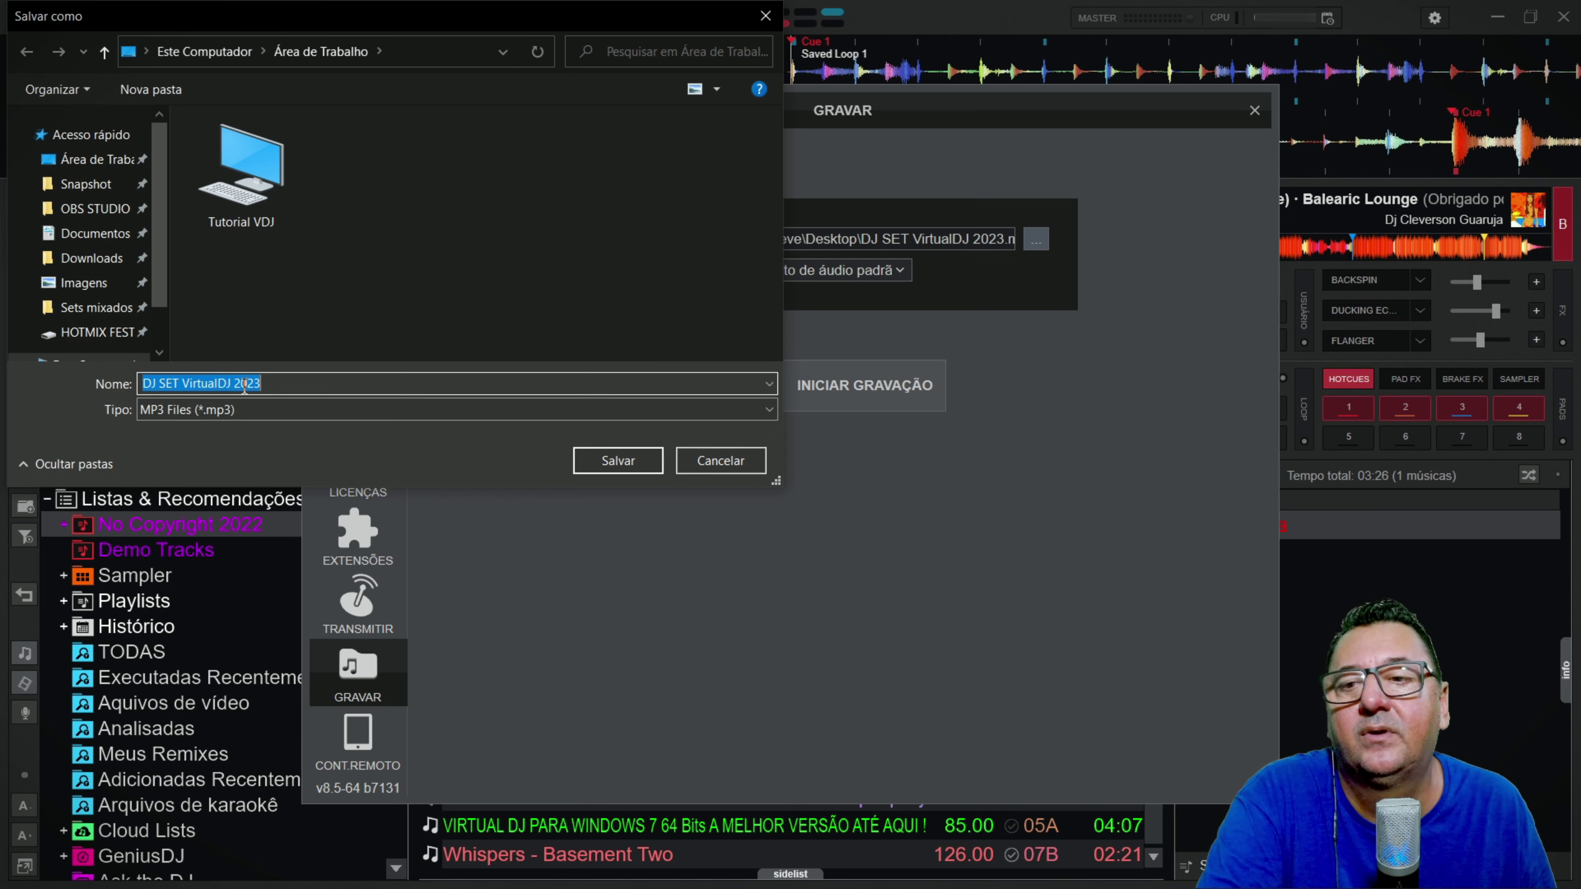
click(716, 460)
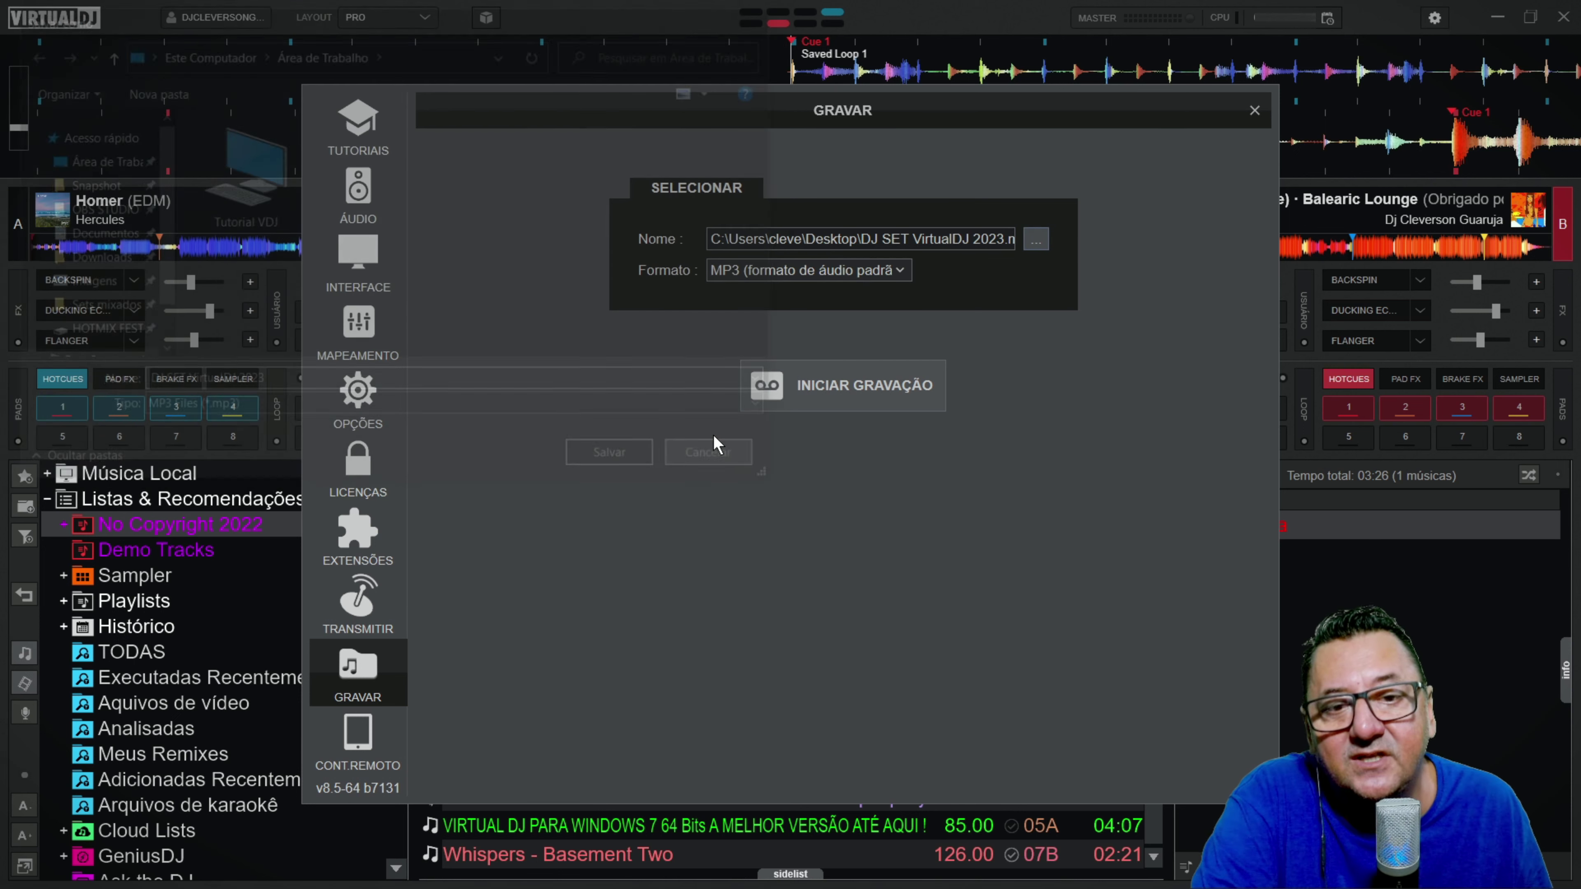
click(753, 272)
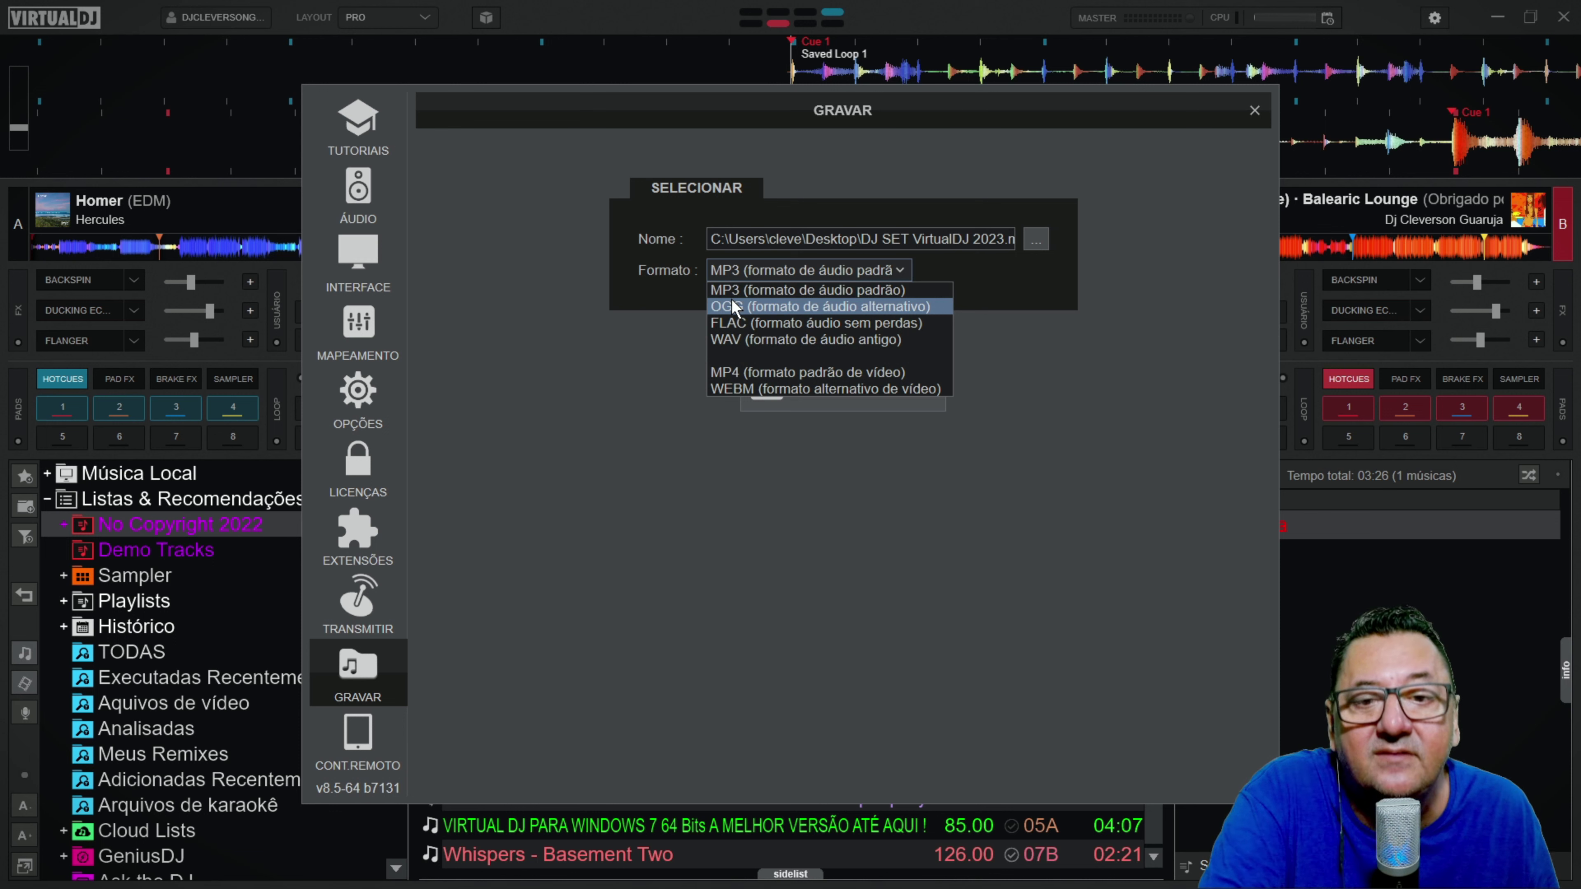
click(585, 336)
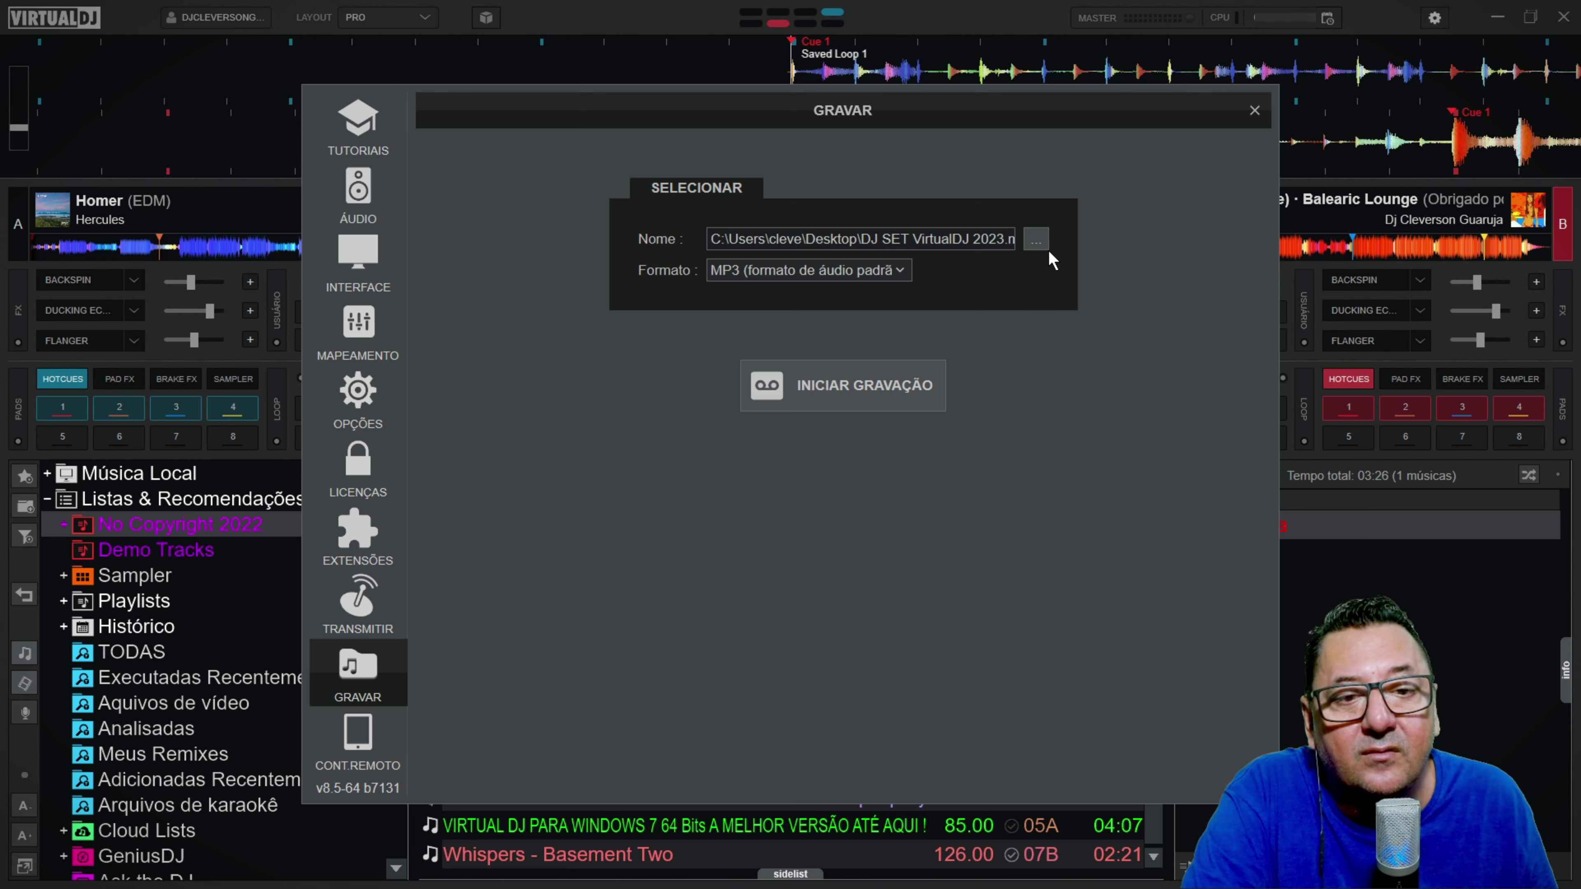
click(1037, 241)
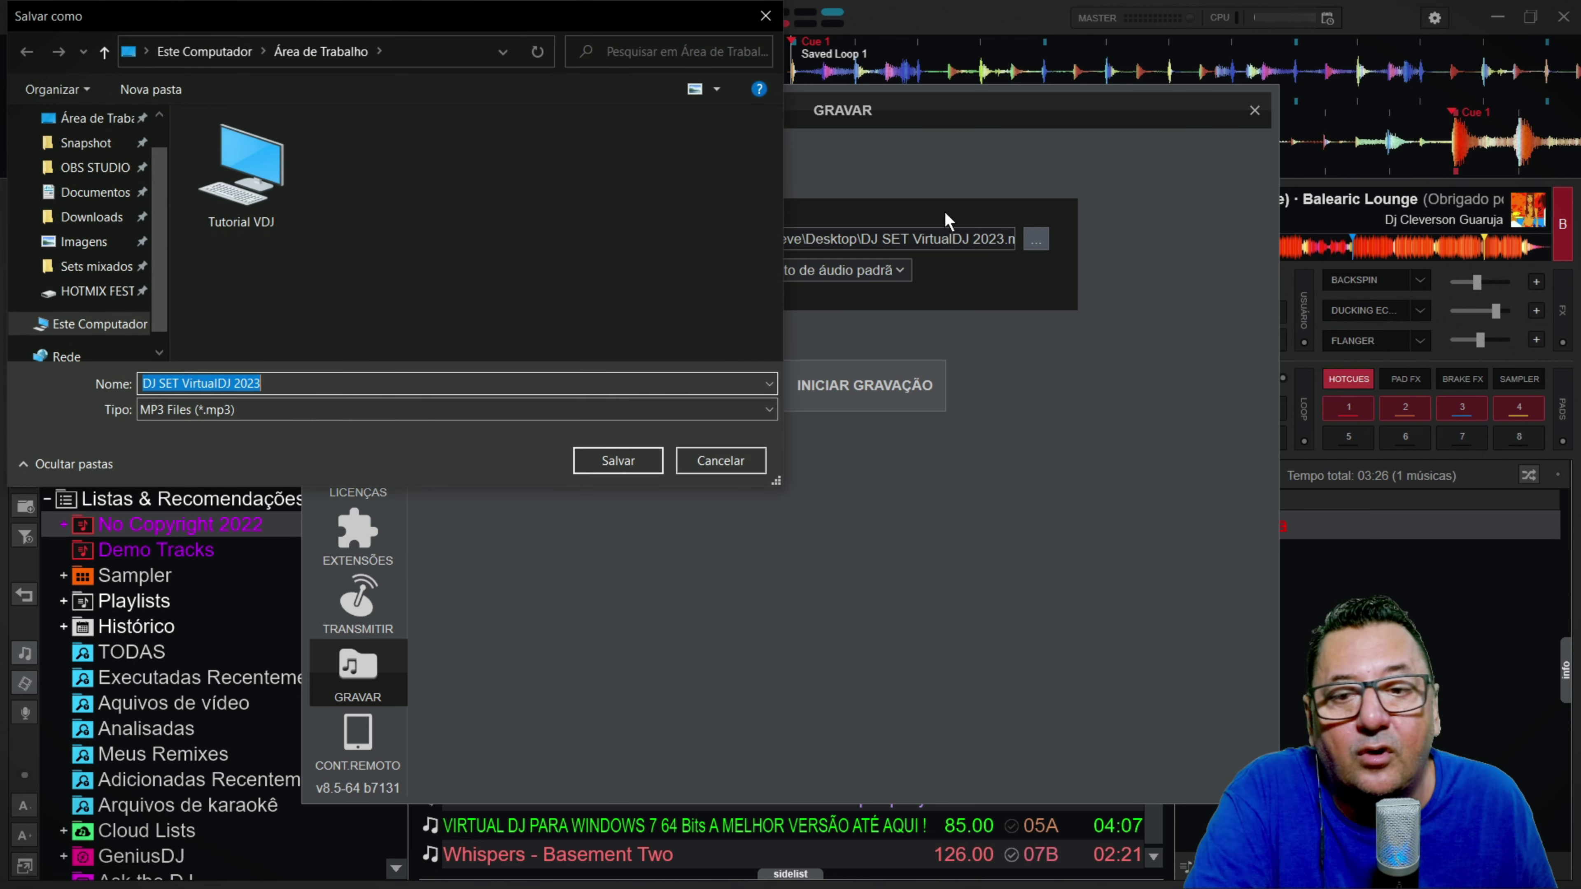
click(93, 122)
click(607, 462)
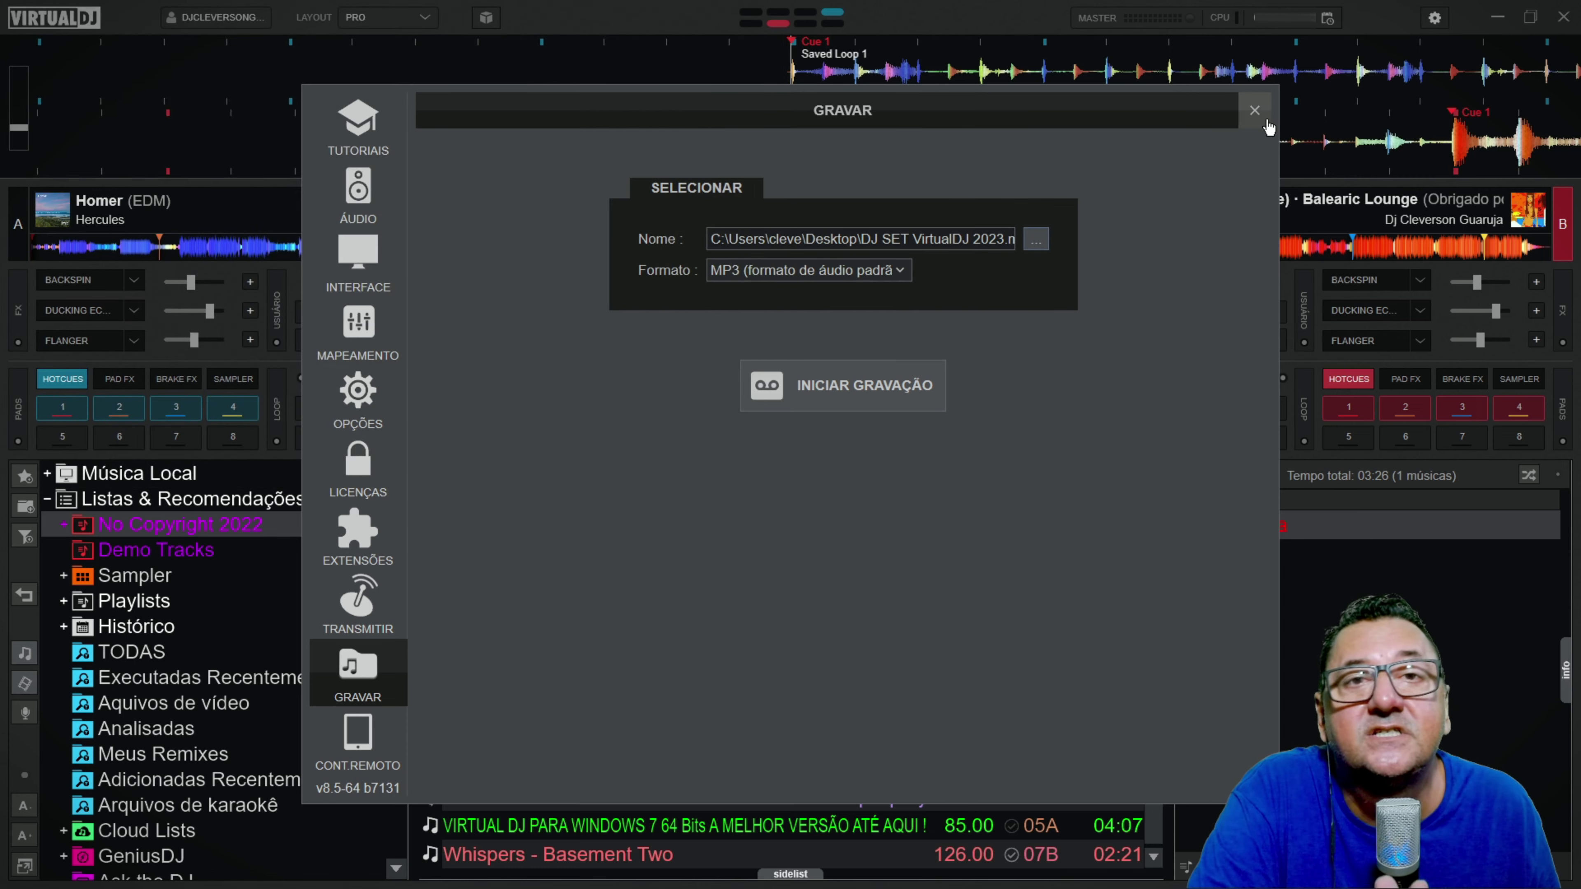
click(1255, 111)
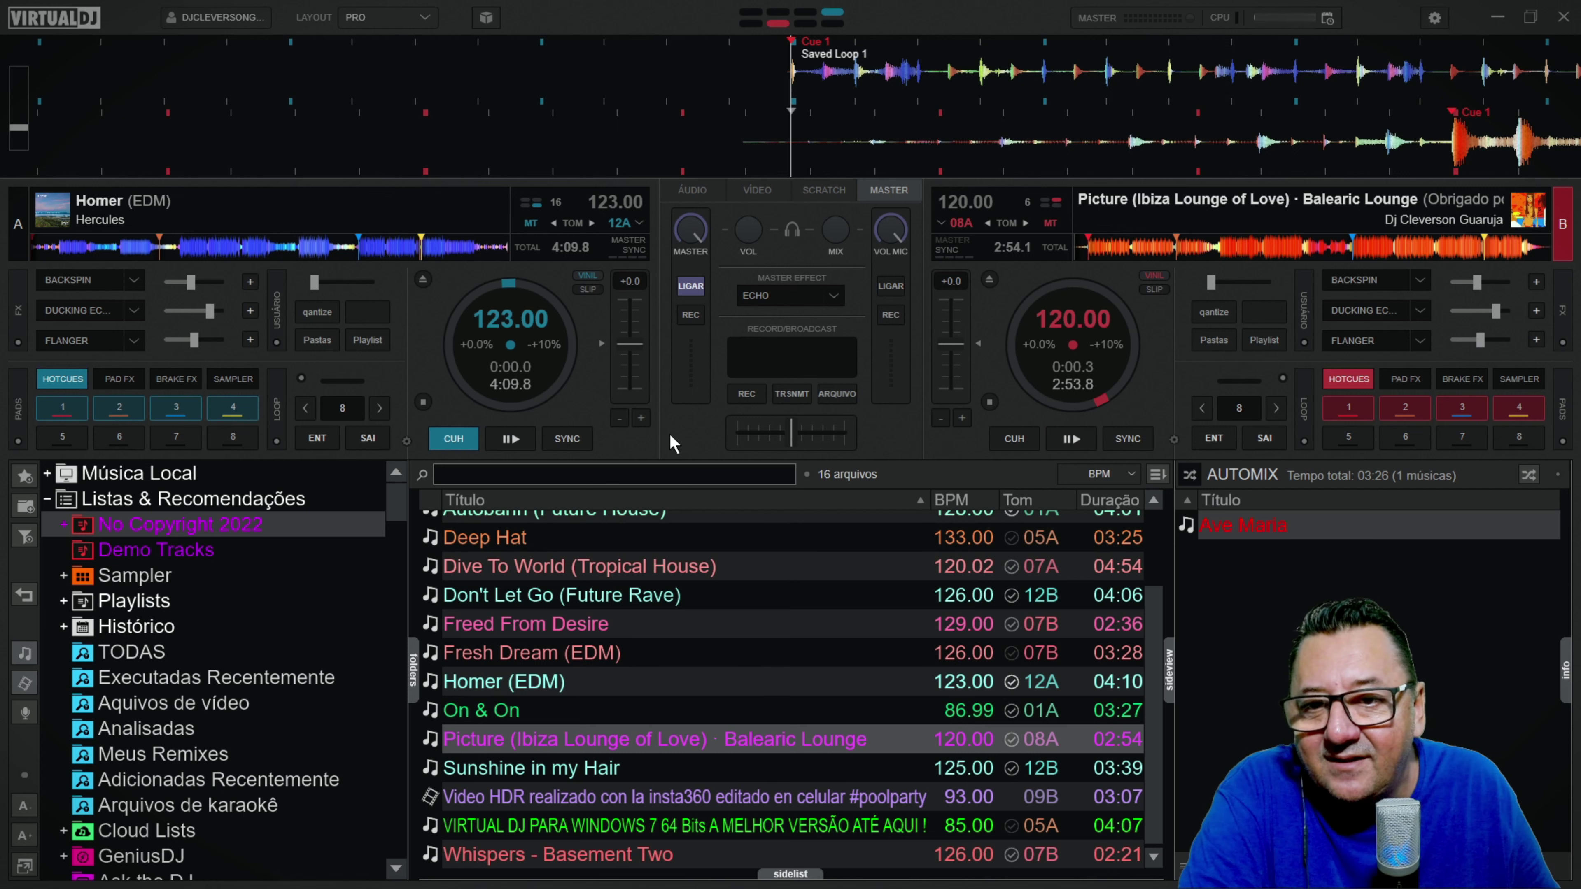
- Open the empty custom button beside qantize on deck A for editing and name it Rec `get_record_time`
click(364, 311)
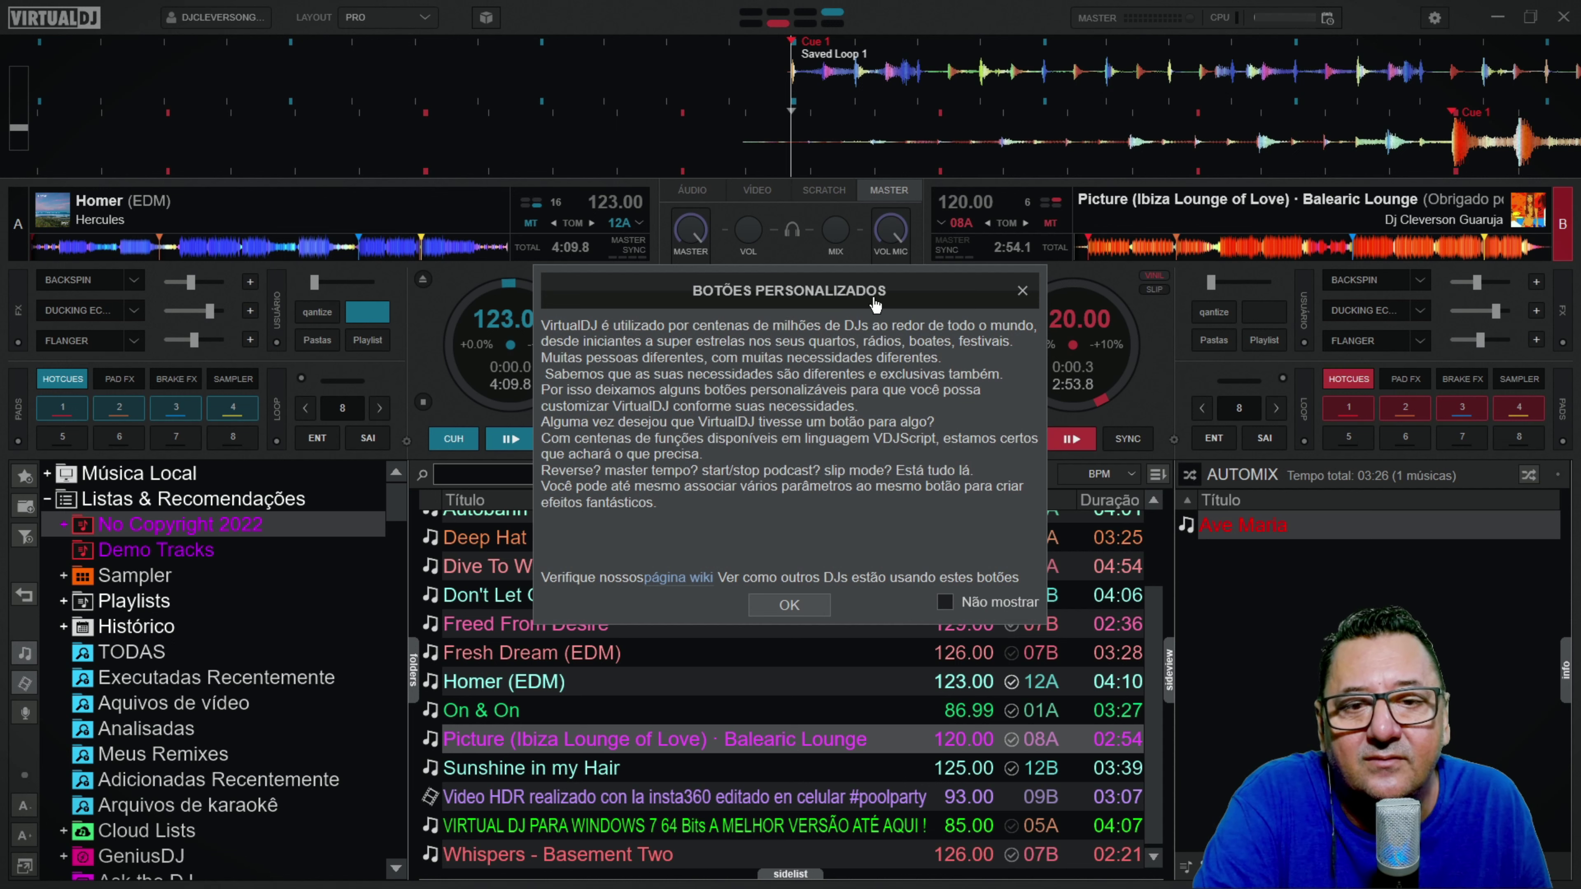
click(790, 609)
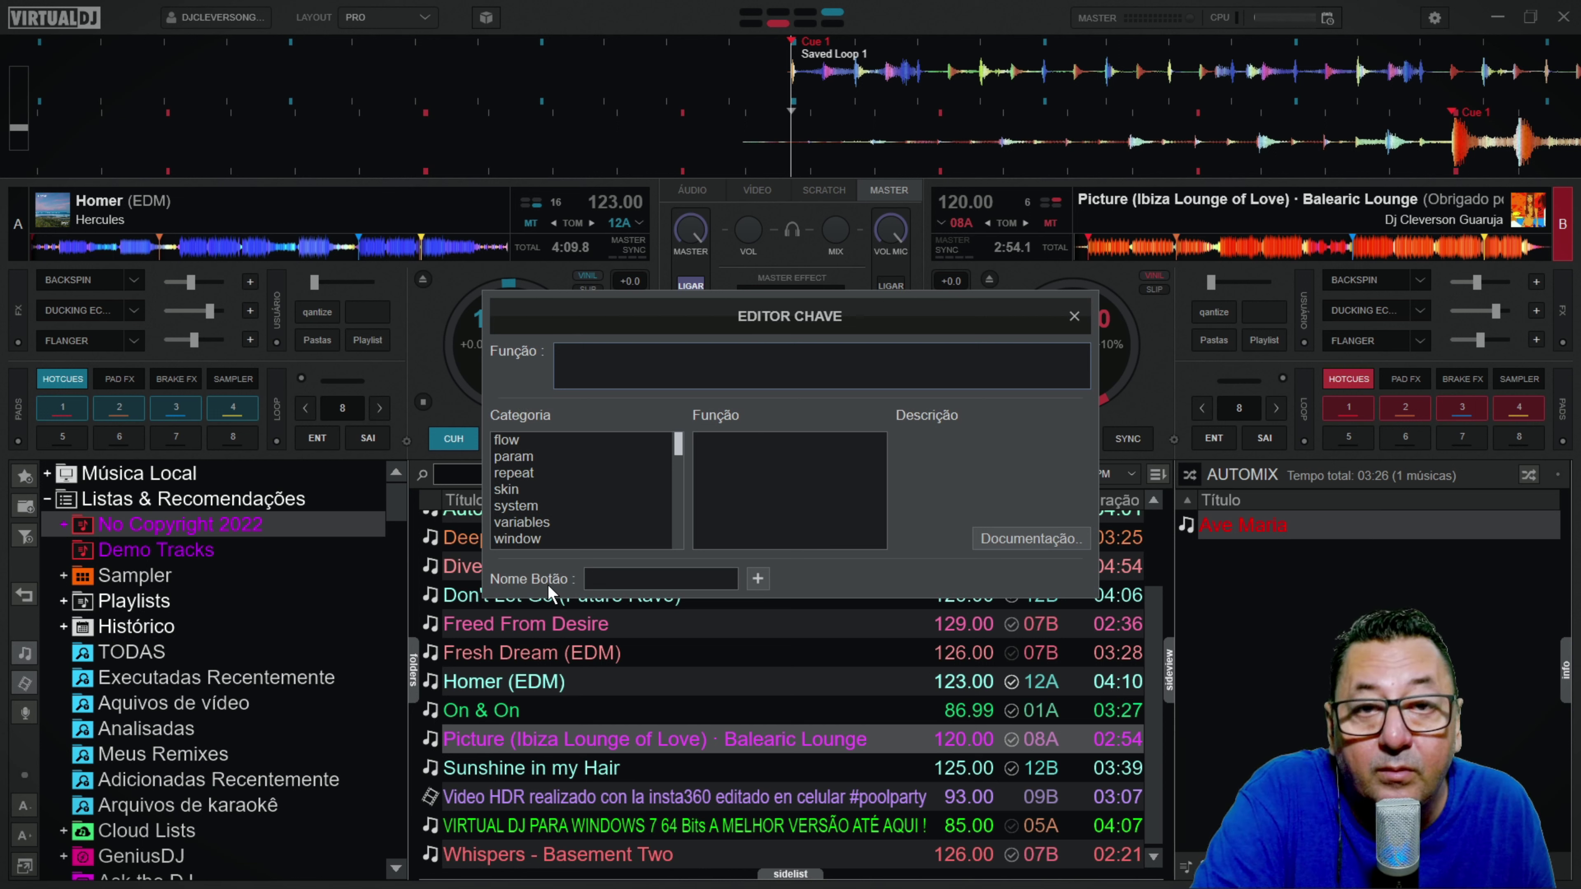
click(626, 585)
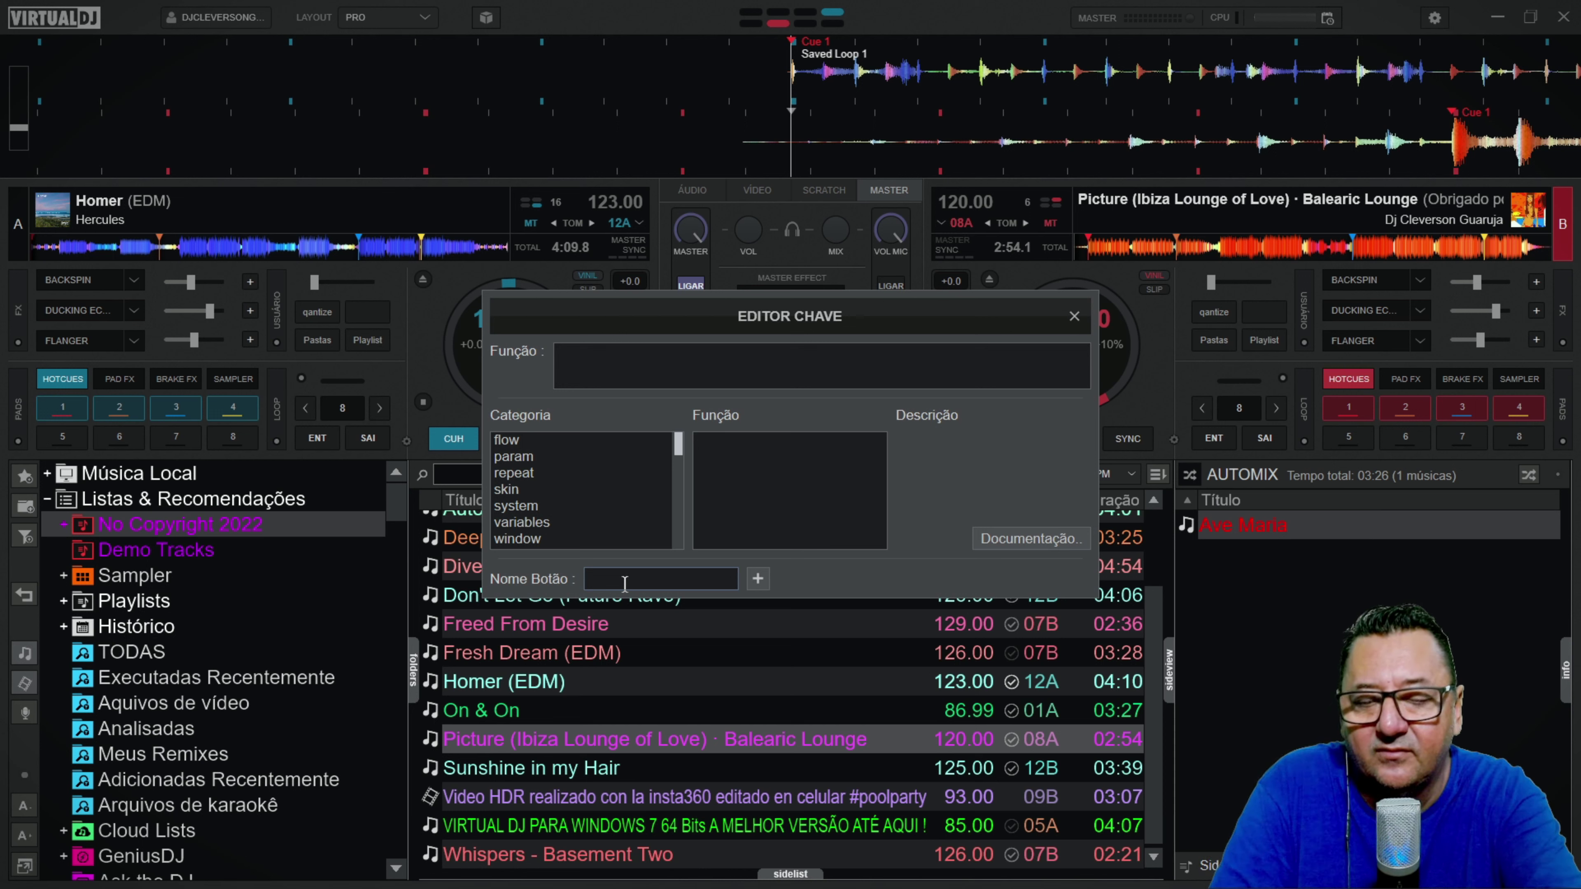
key(ctrl+v)
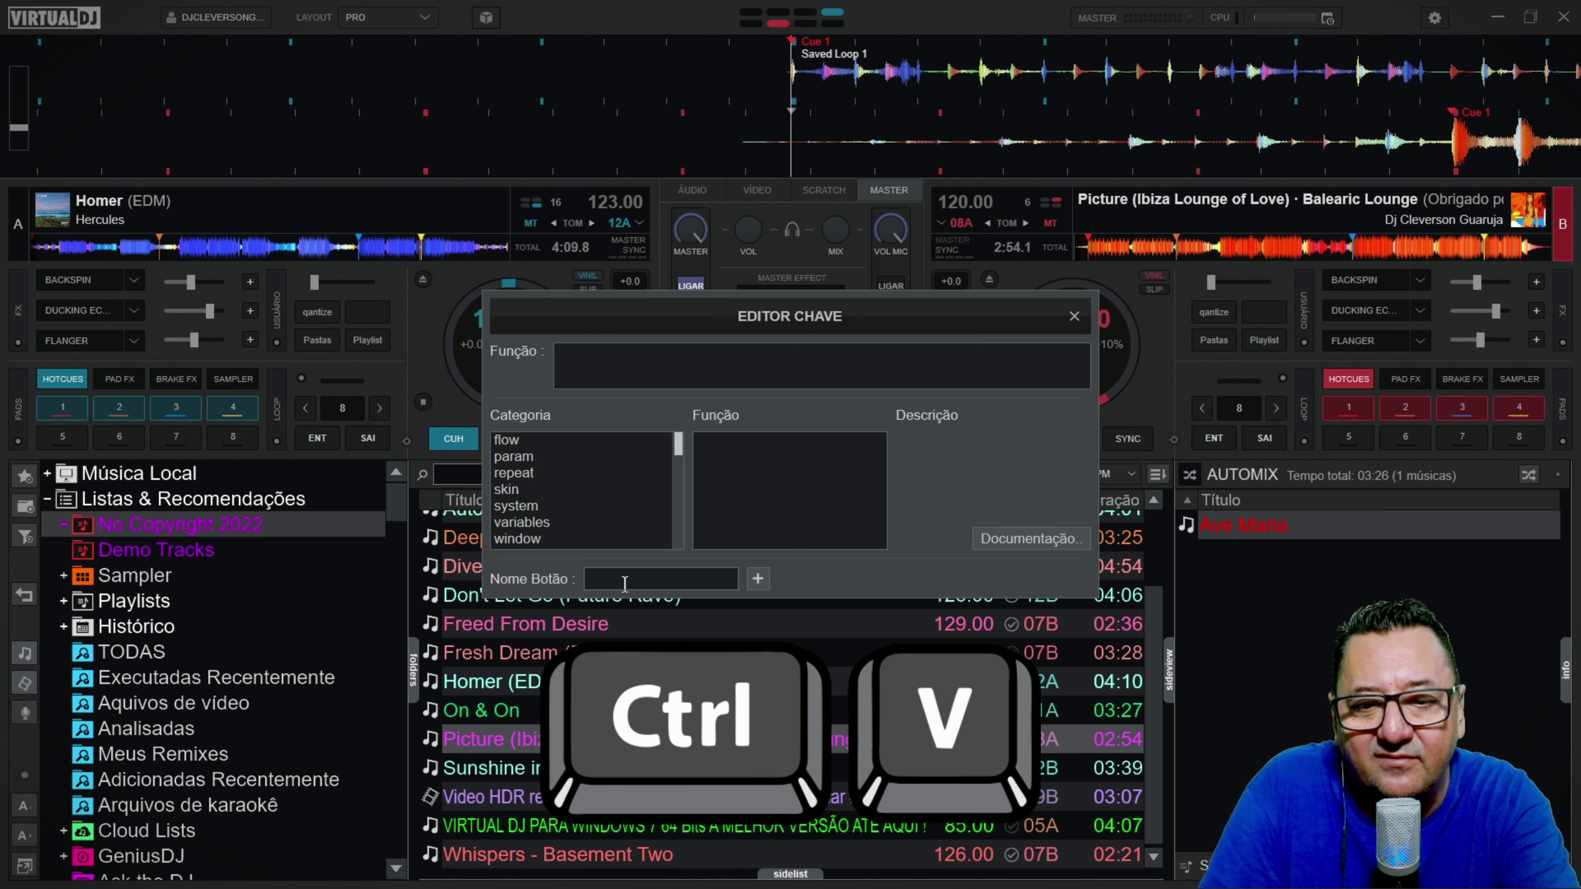
text(Rec `get_record_time`)
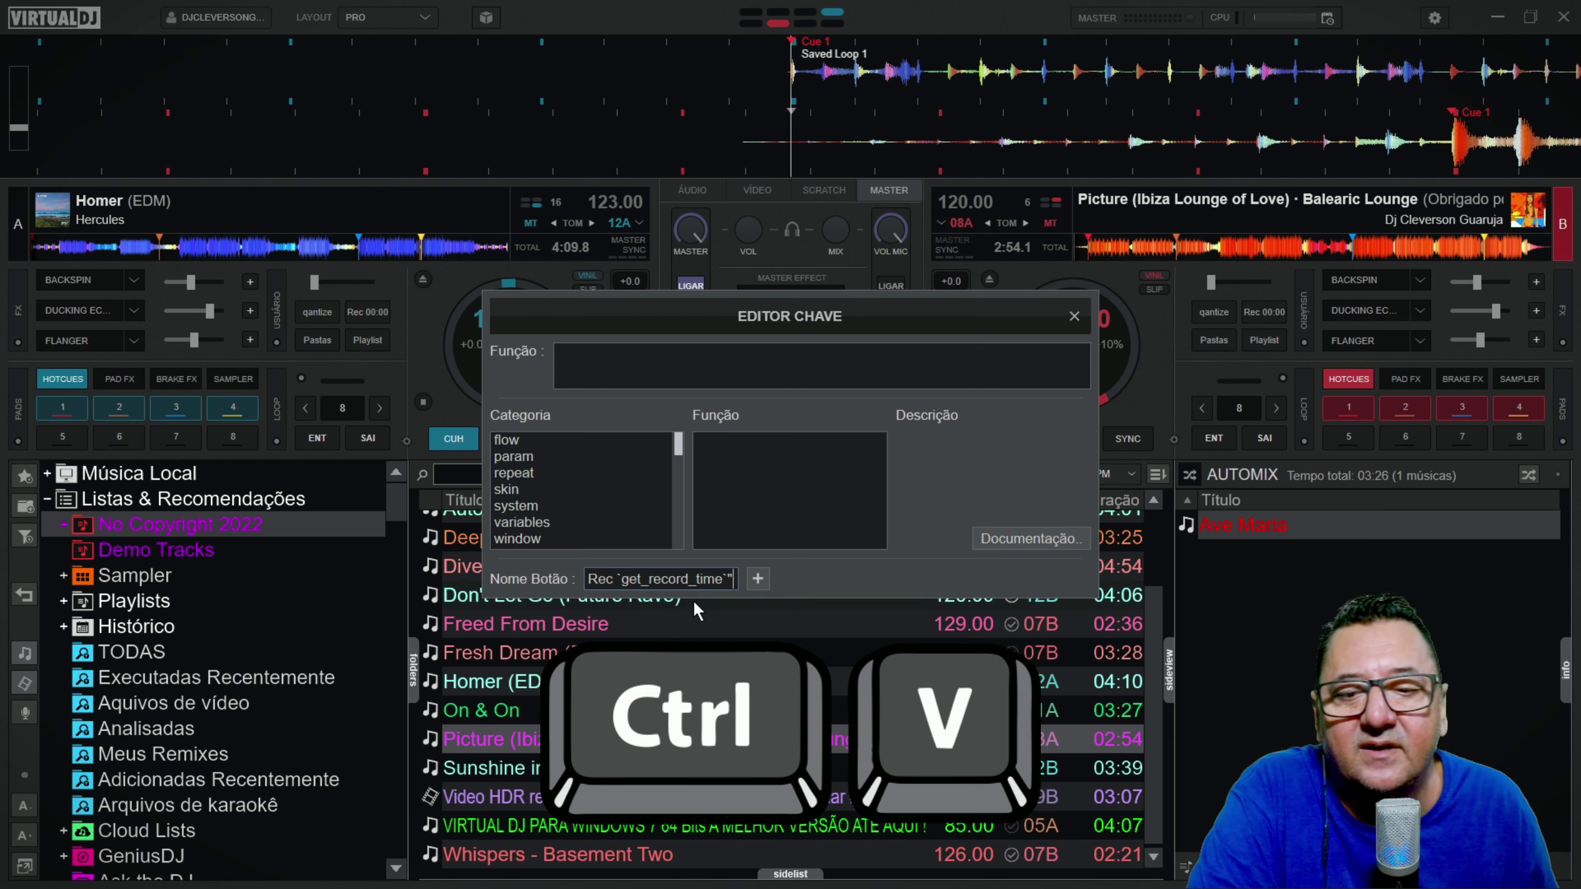
drag(763, 584, 718, 568)
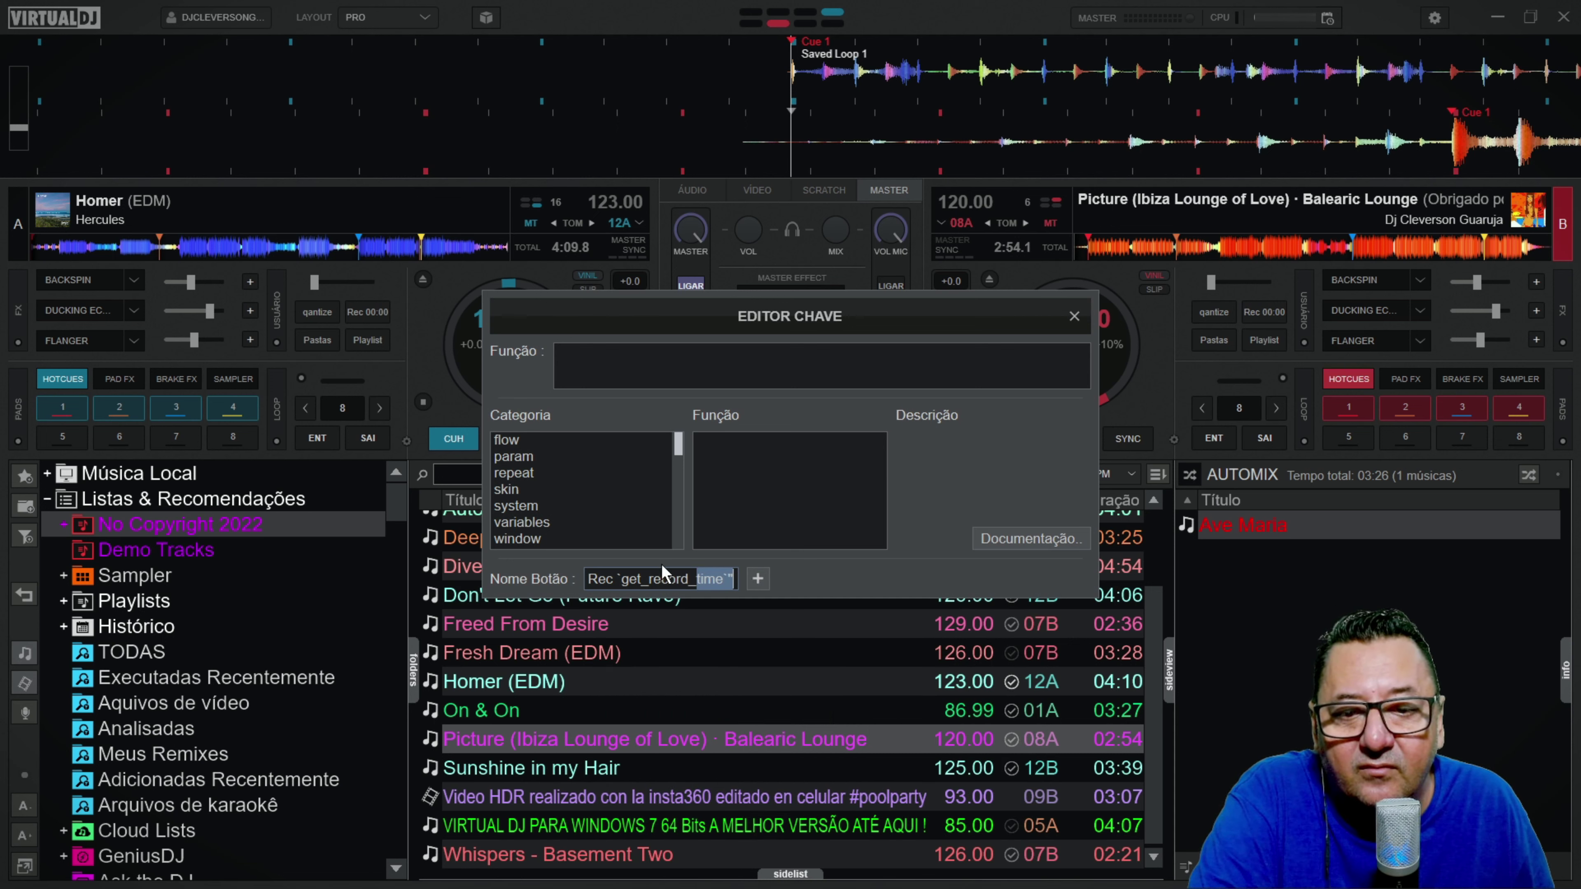
- Assign the record function to the custom button and close the key editor
click(622, 353)
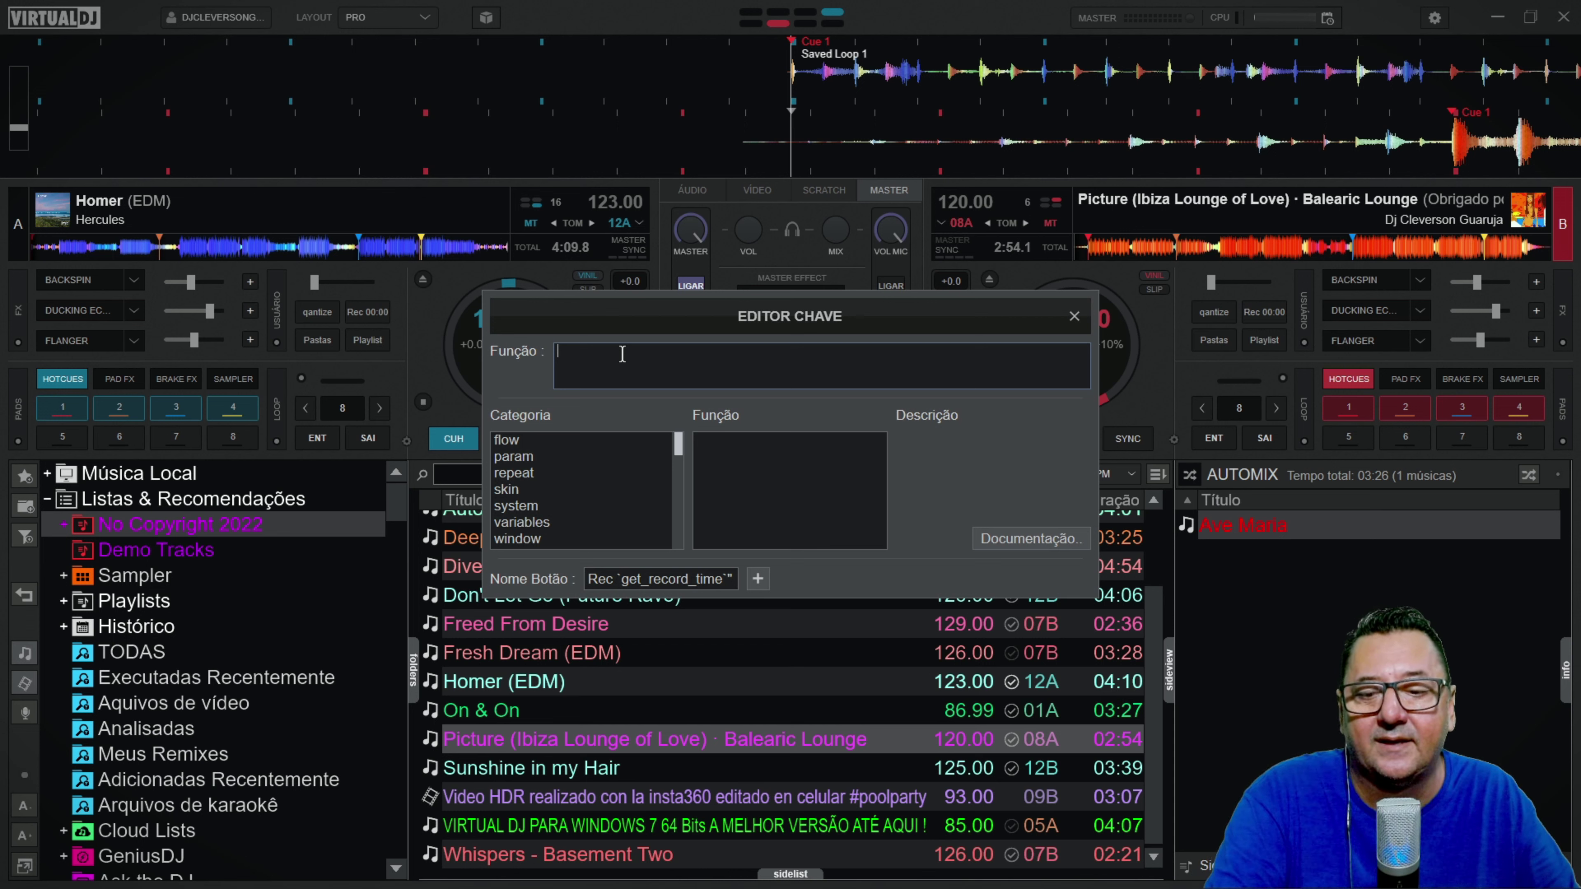
text(record)
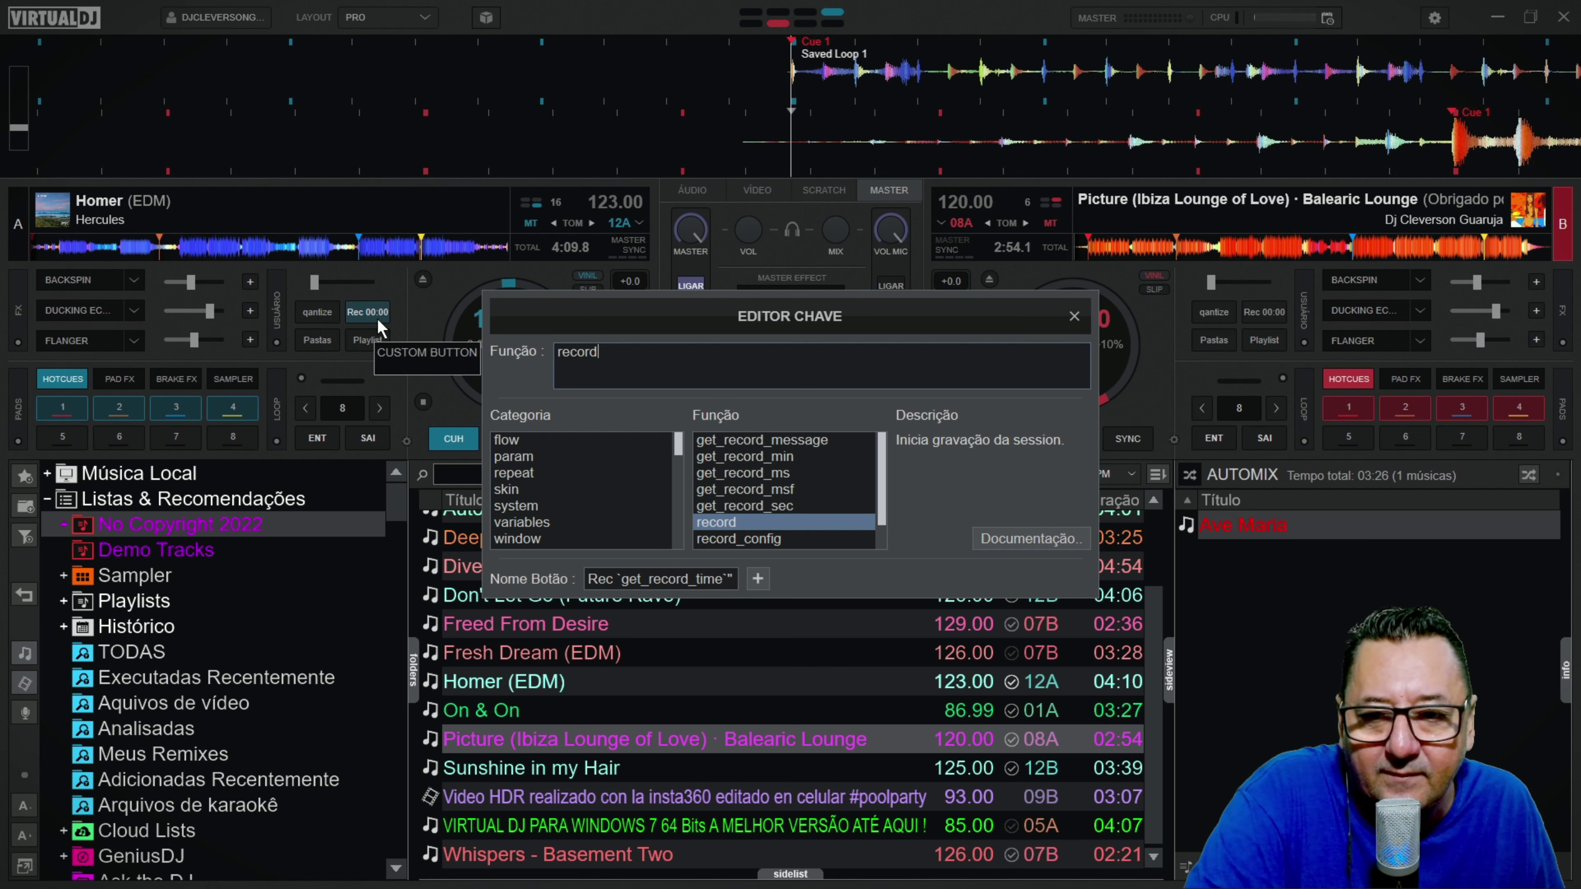
click(1074, 316)
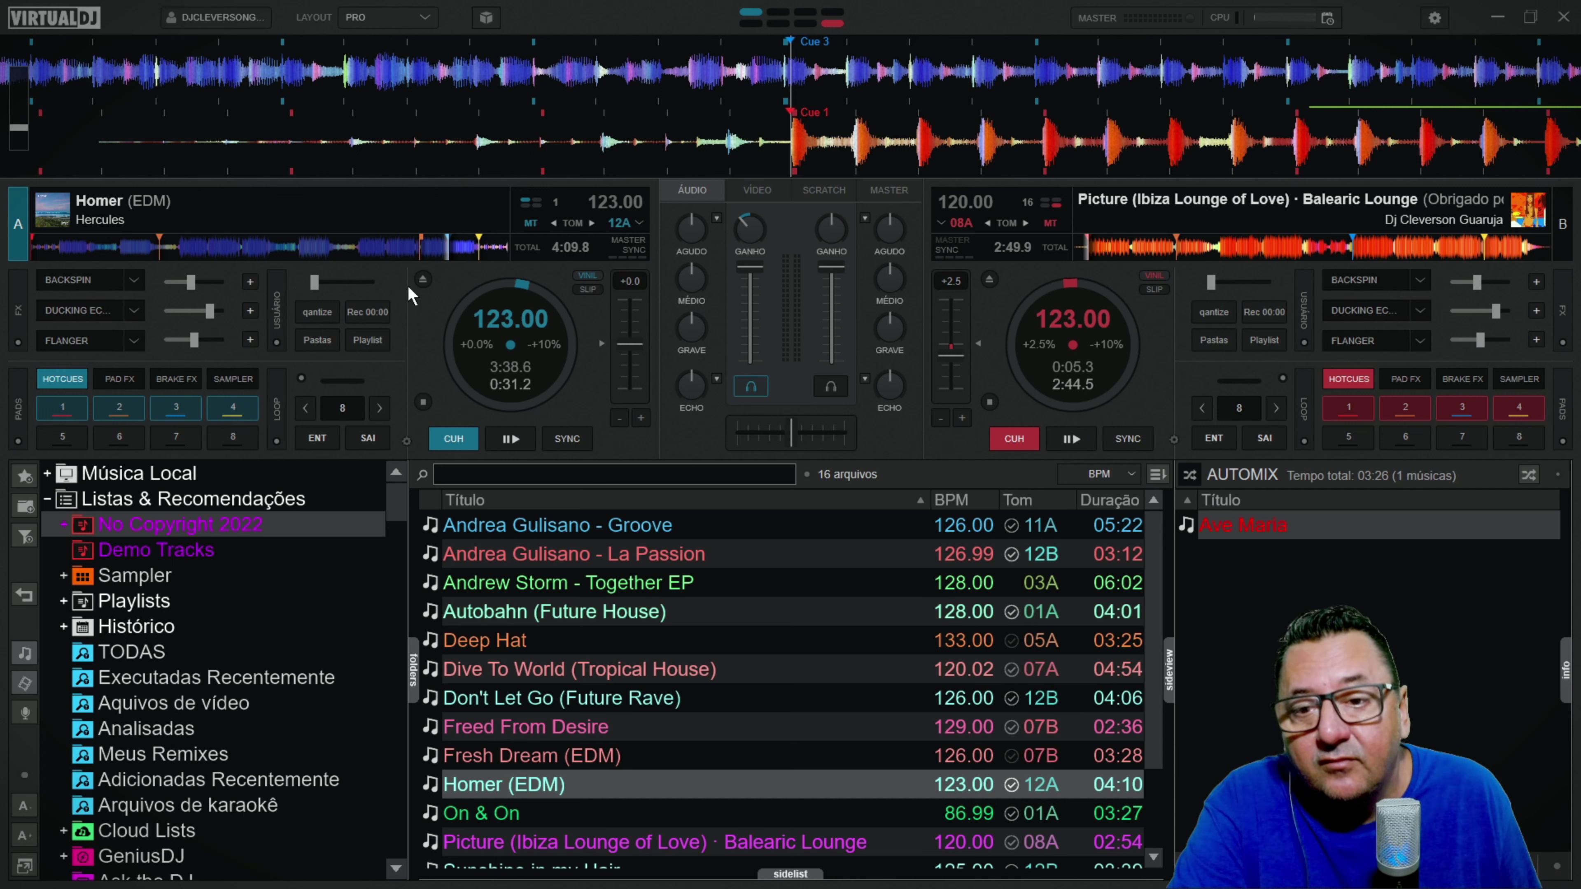
- Start the recording with the custom Rec button and check its status in the master section of the mixer
click(372, 310)
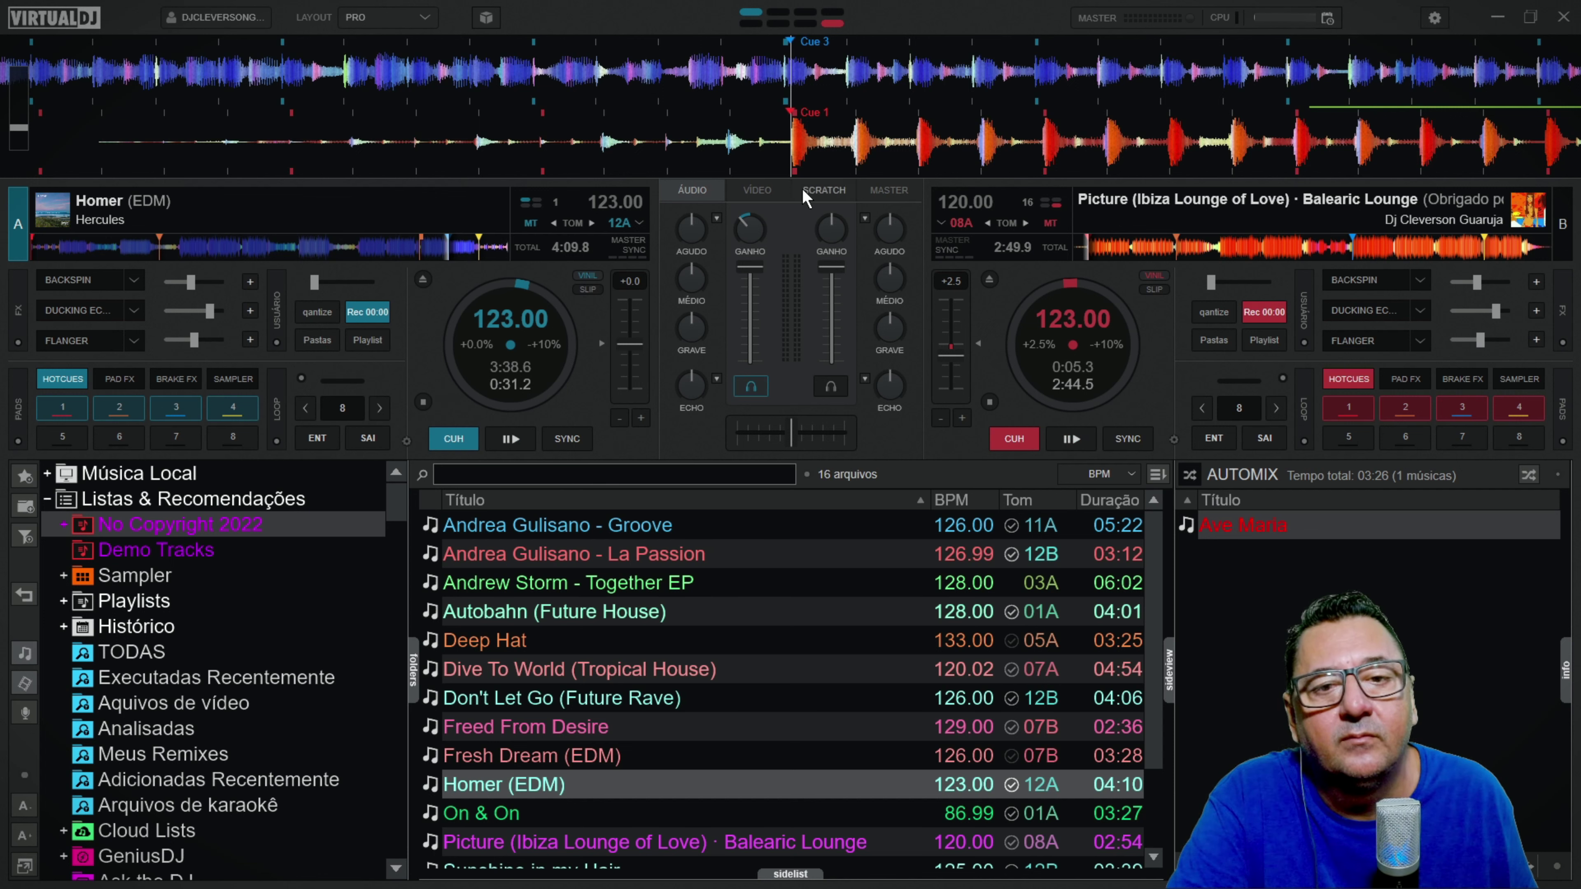
click(892, 189)
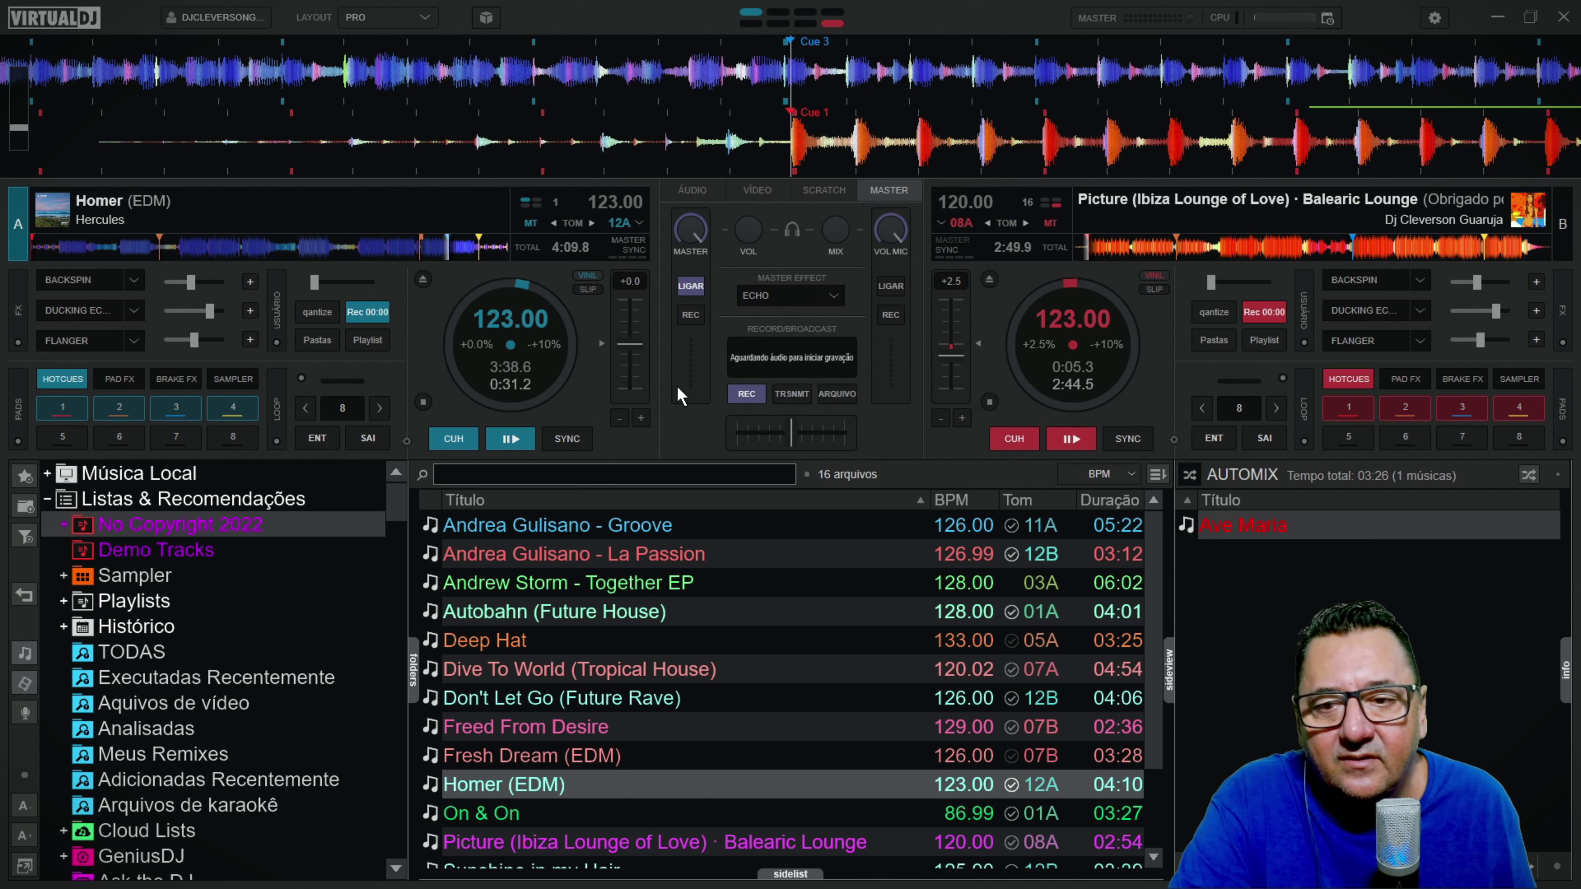
click(704, 195)
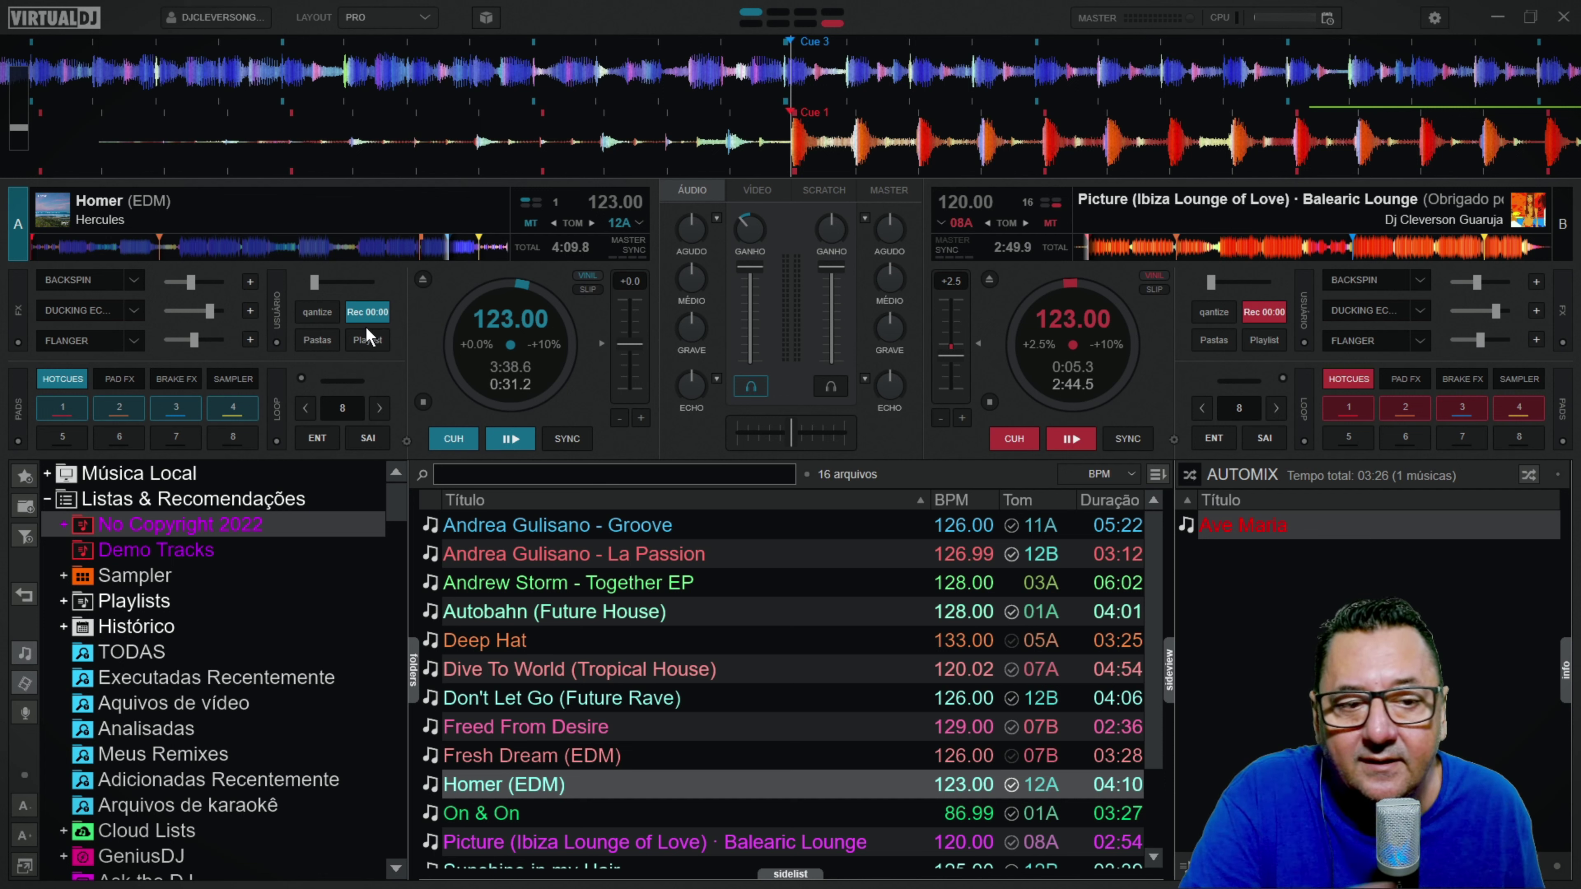
- Trigger sampler pad 6 on deck B and play Homer (EDM) from hot cue 3 on deck A
click(1518, 379)
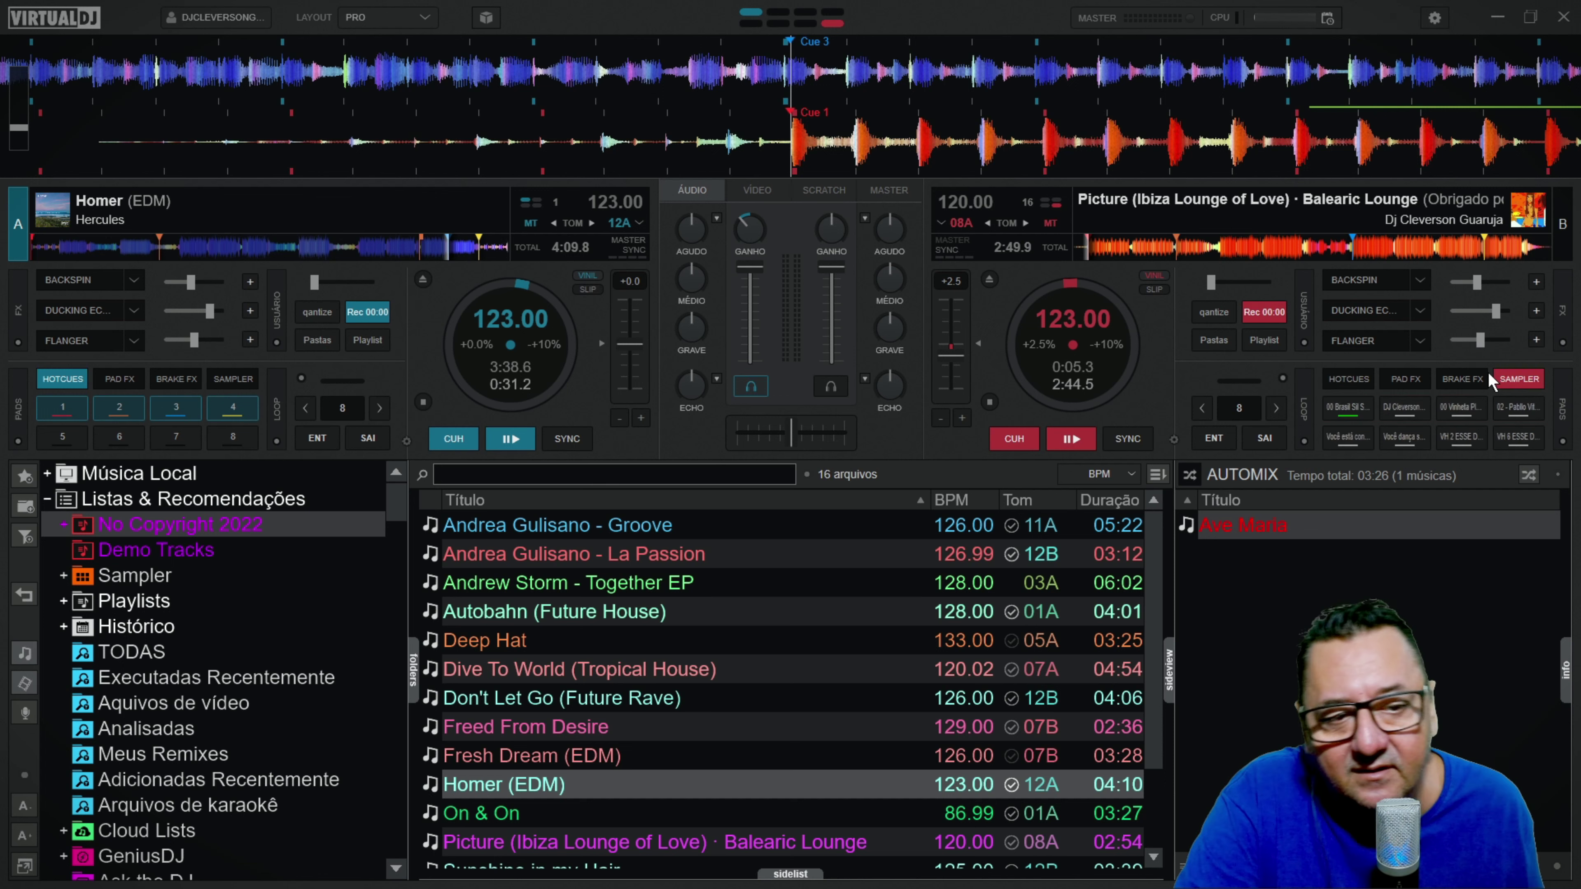
click(1408, 437)
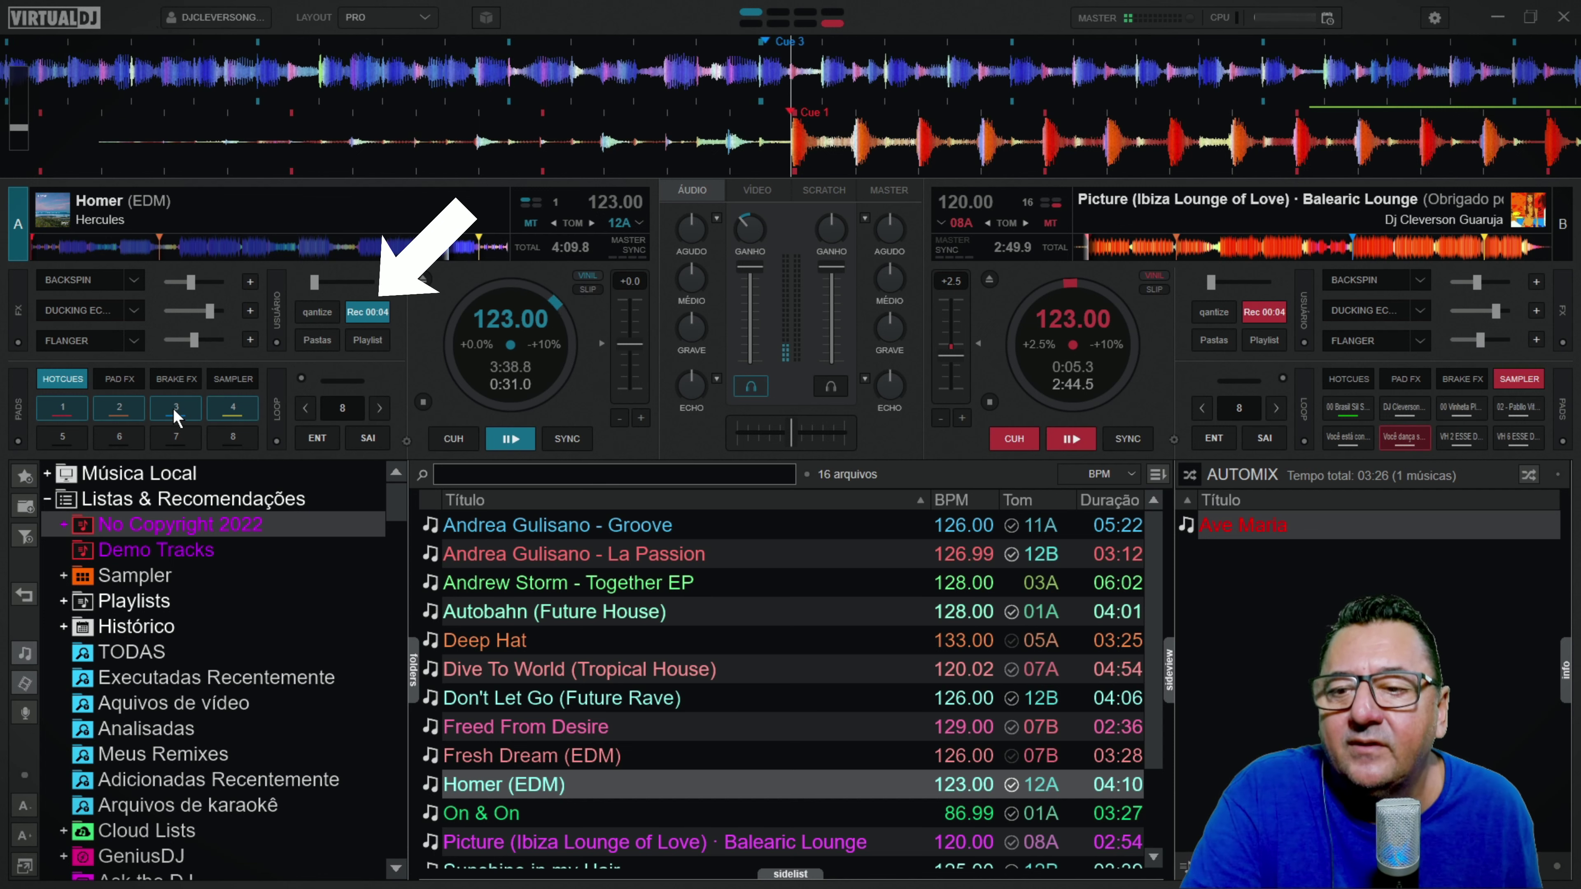
mouse_move(386, 313)
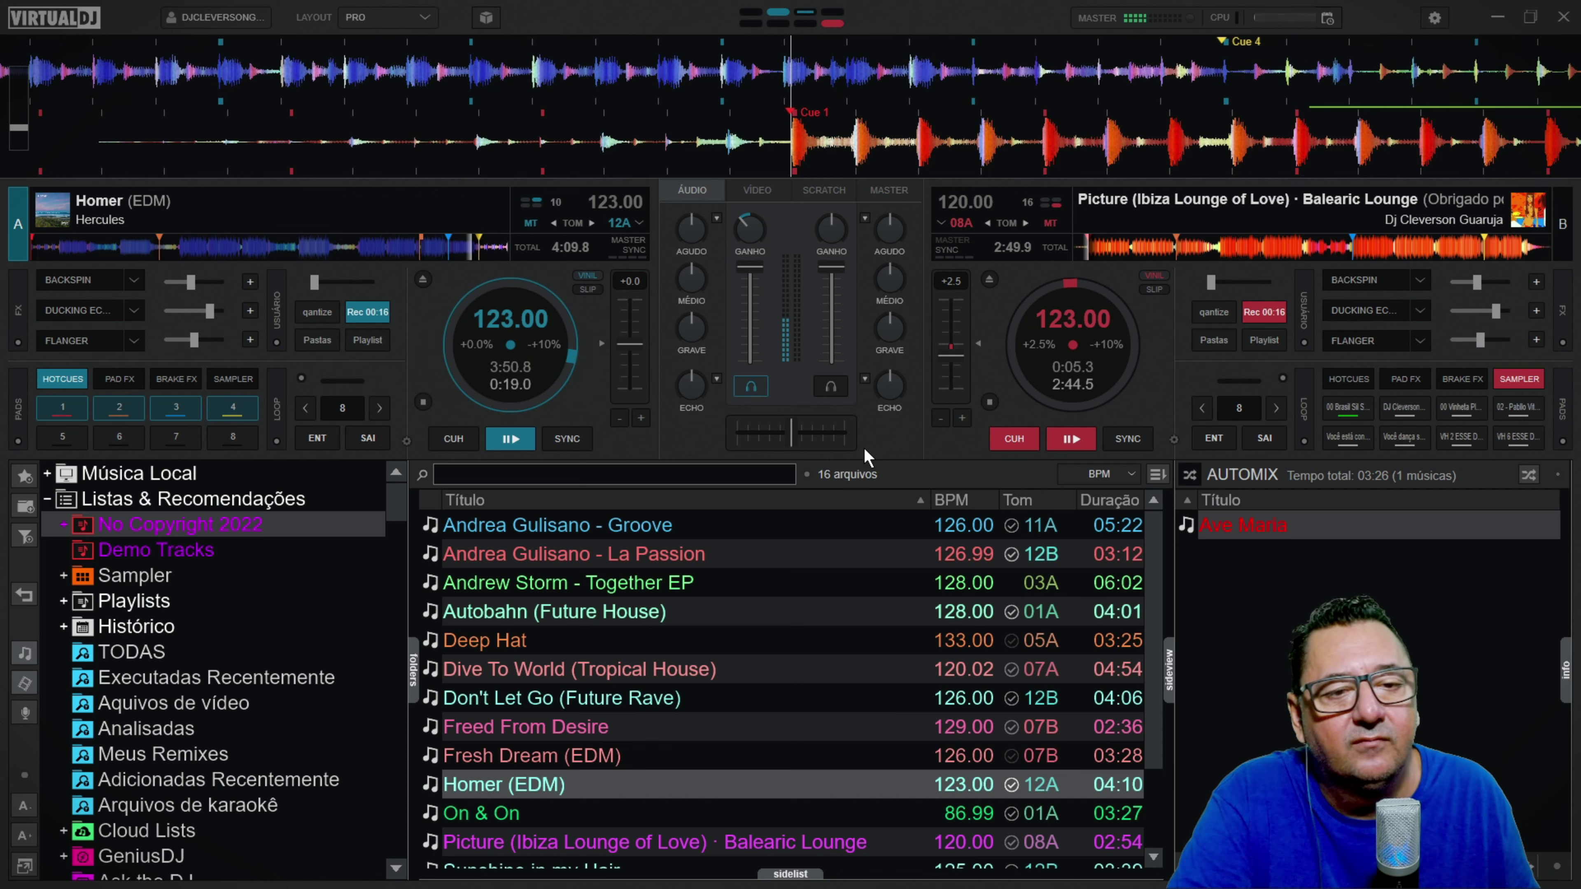
- Start Picture (Ibiza Lounge of Love) from hot cue 1 on deck B and end Homer on deck A with Ducking Echo
click(1348, 379)
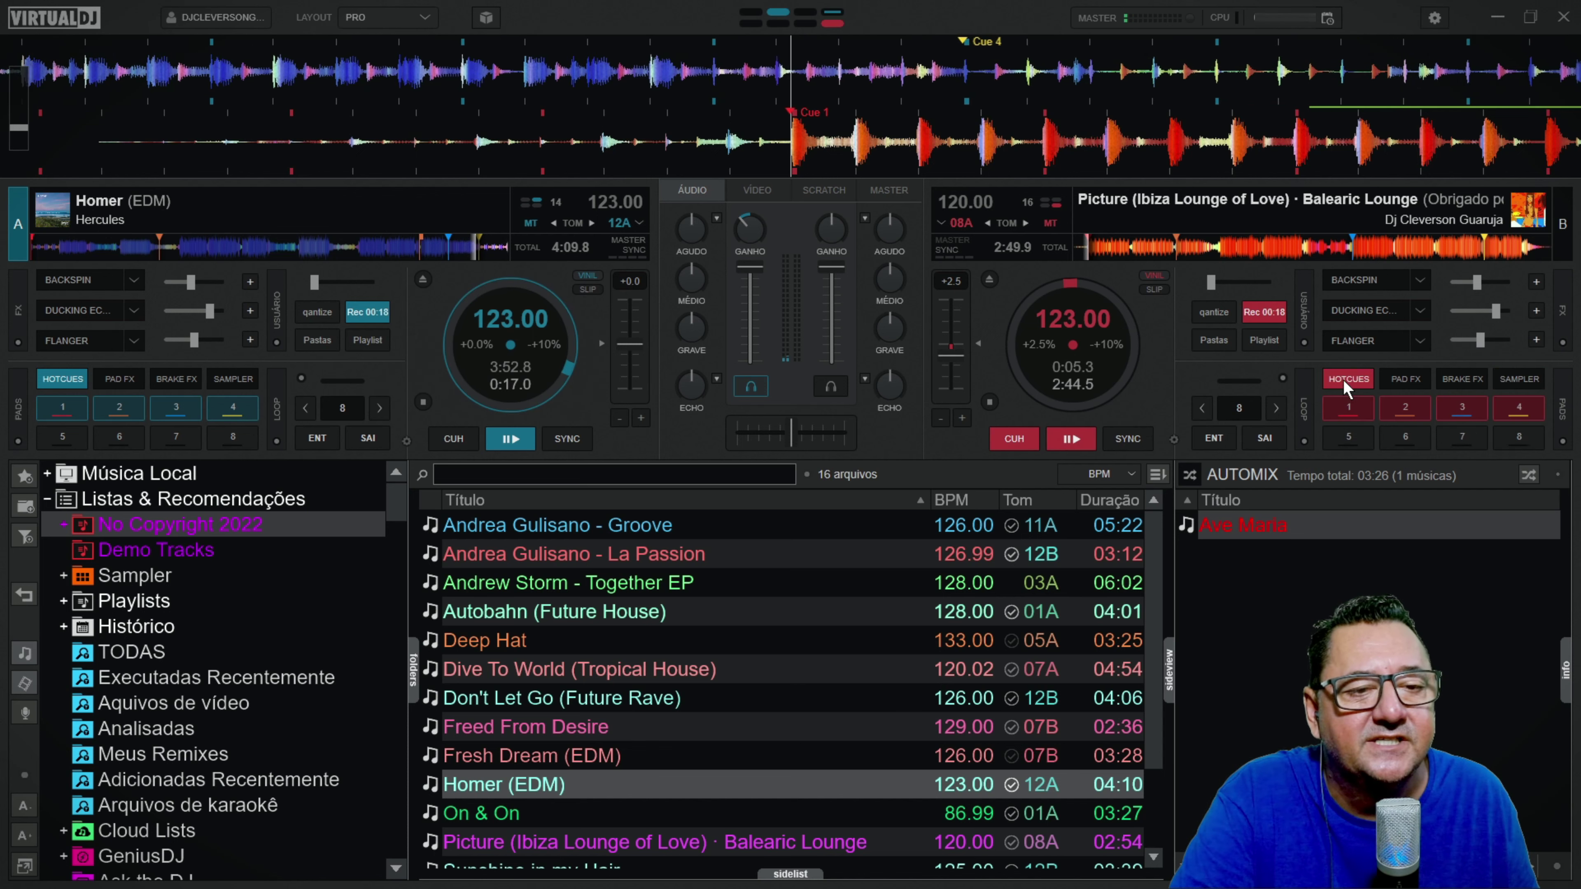
click(1346, 412)
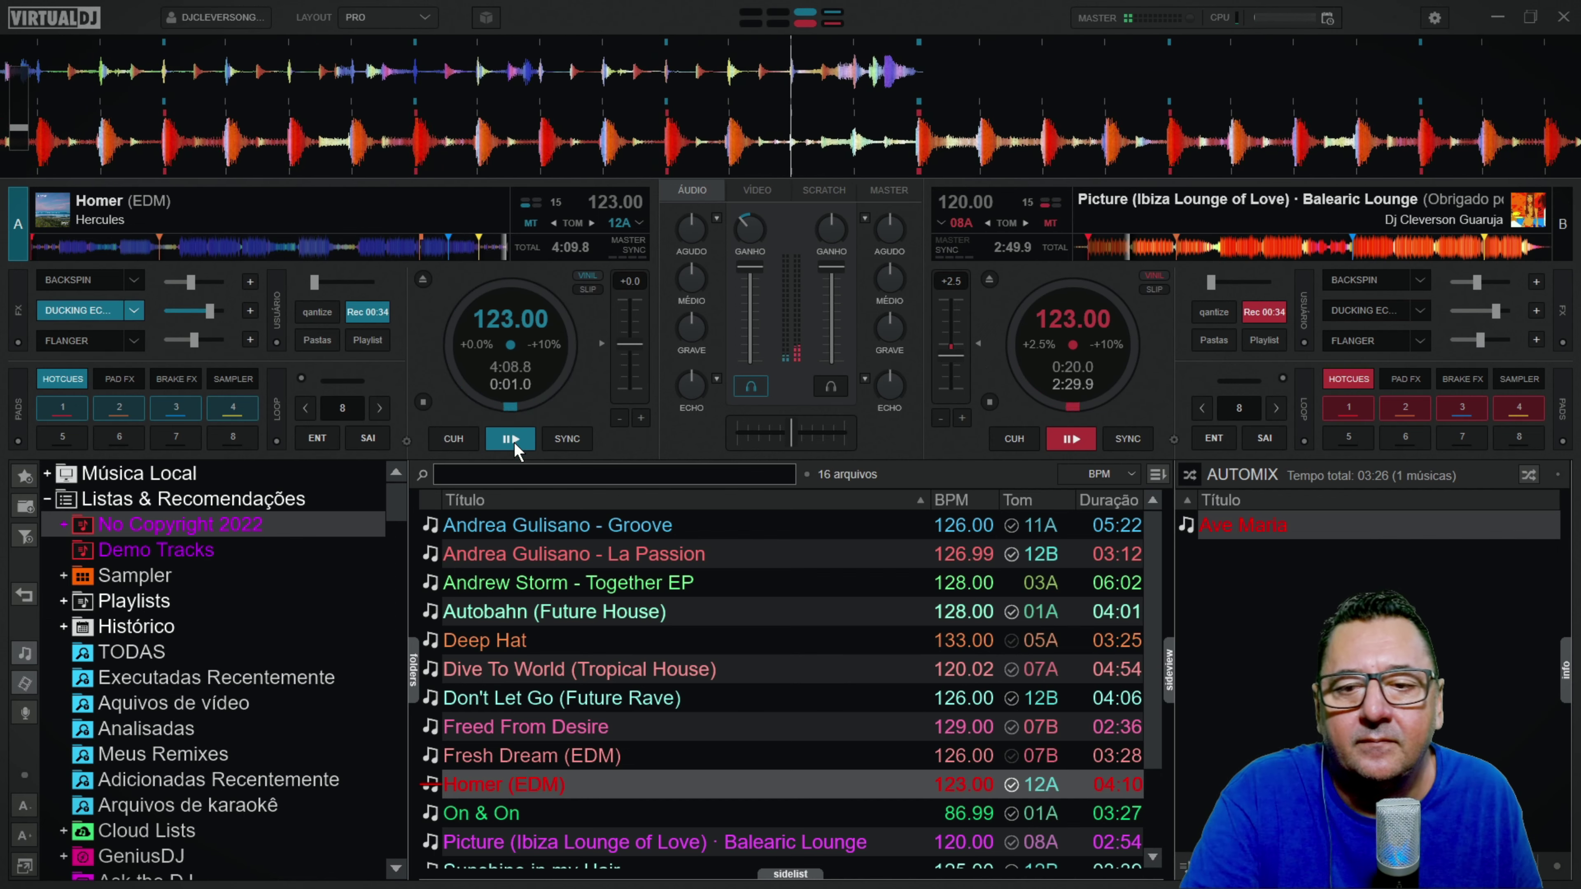
key(3)
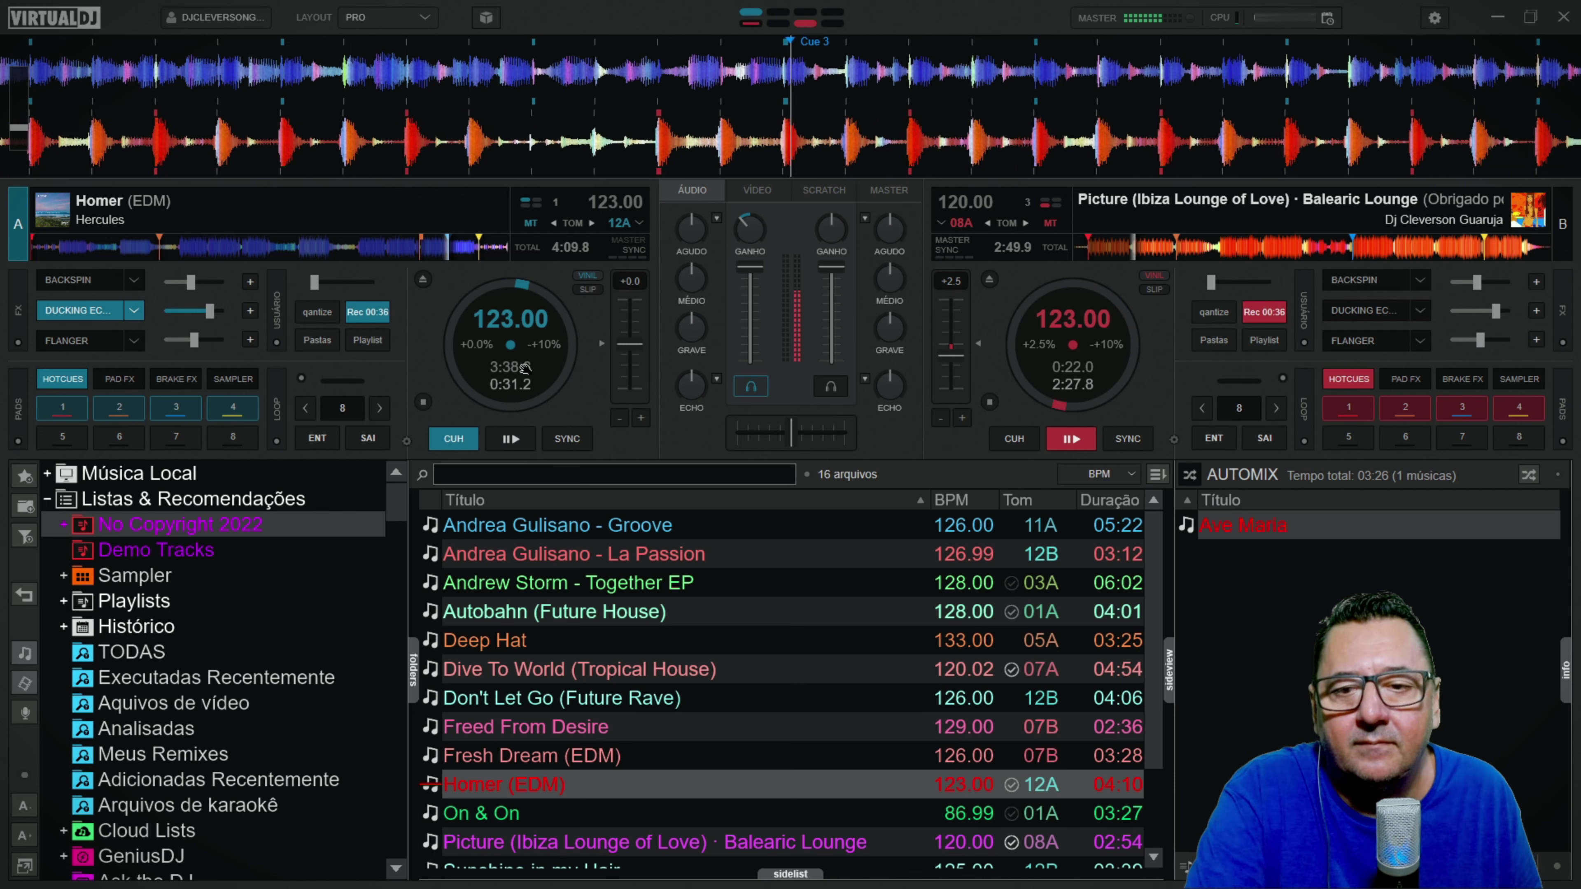
mouse_move(380, 309)
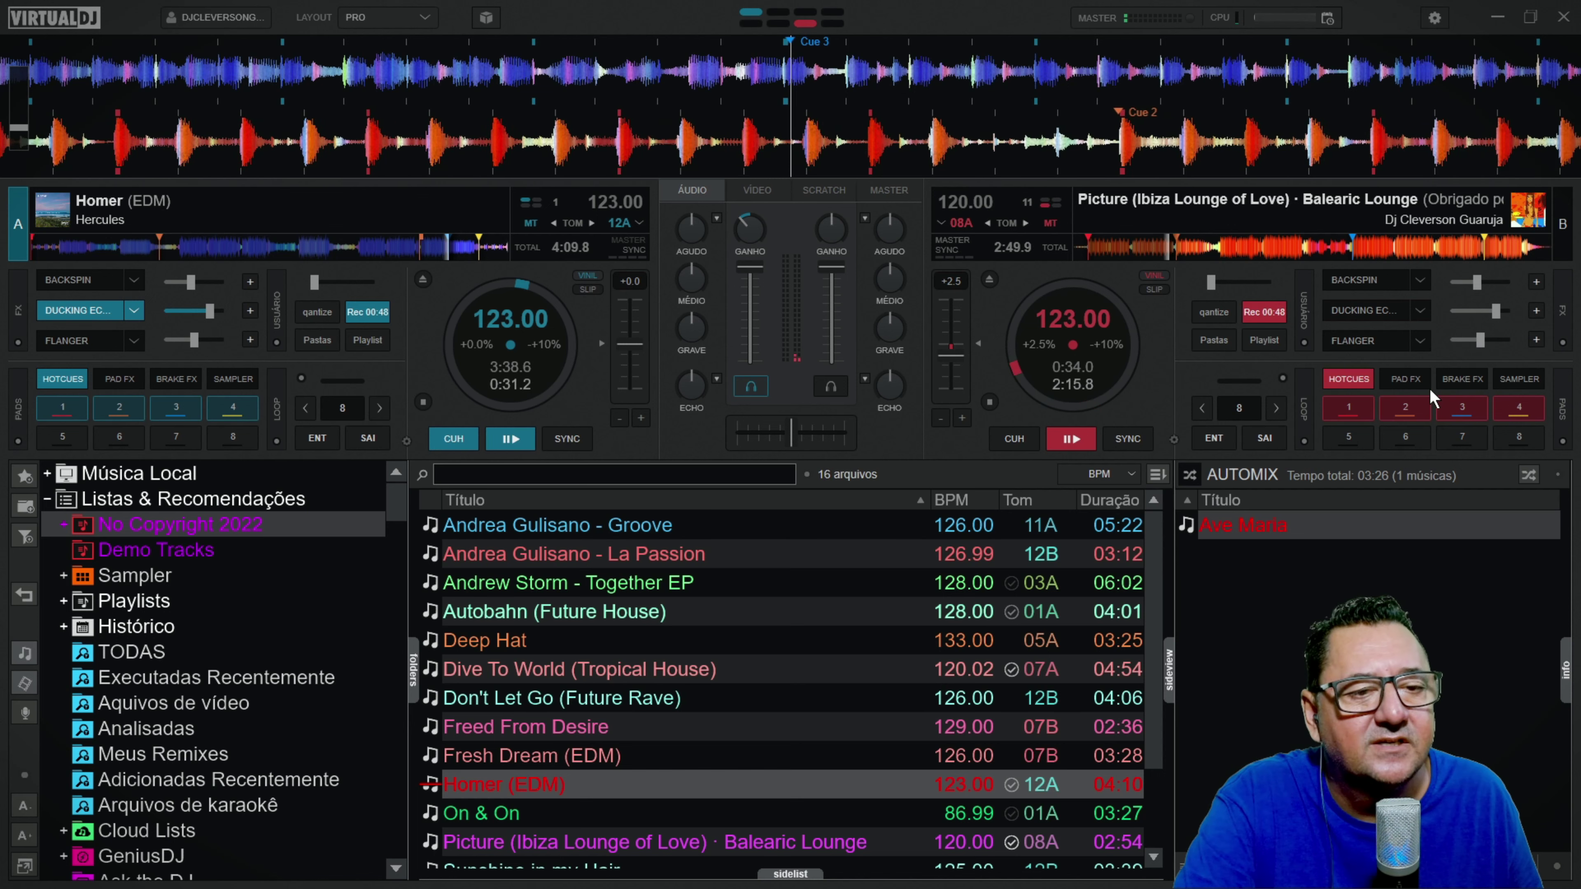
- Switch deck B's pads back to the sampler and trigger sampler pad 5 over the playing track
click(1519, 379)
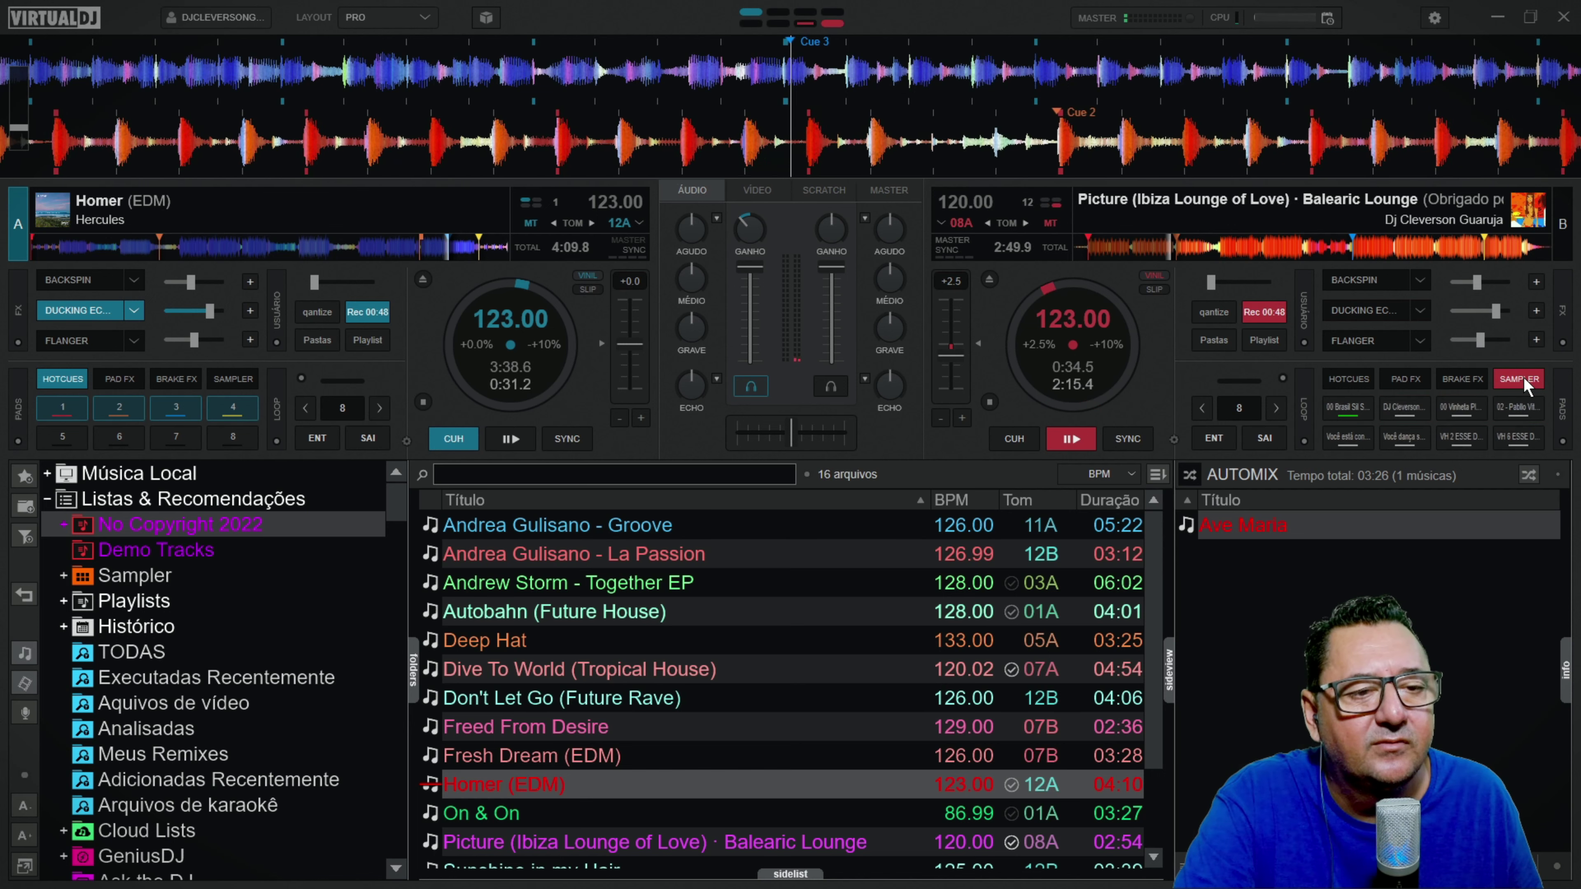
click(1346, 438)
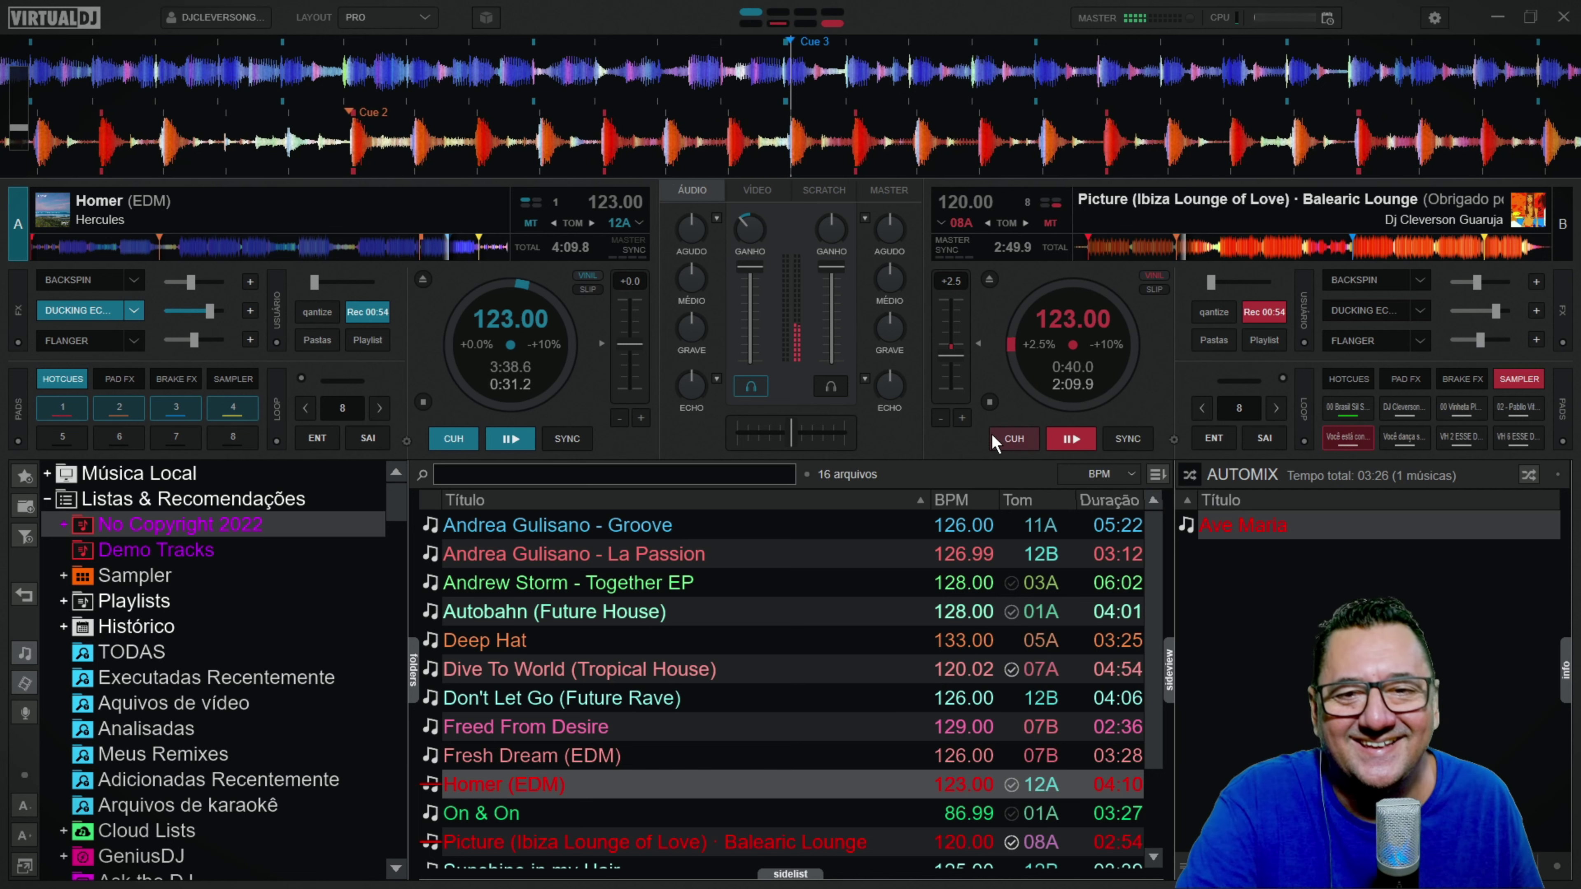
- End the track on deck B with the Ducking Echo effect and stop the recording with the custom Rec button
click(1356, 314)
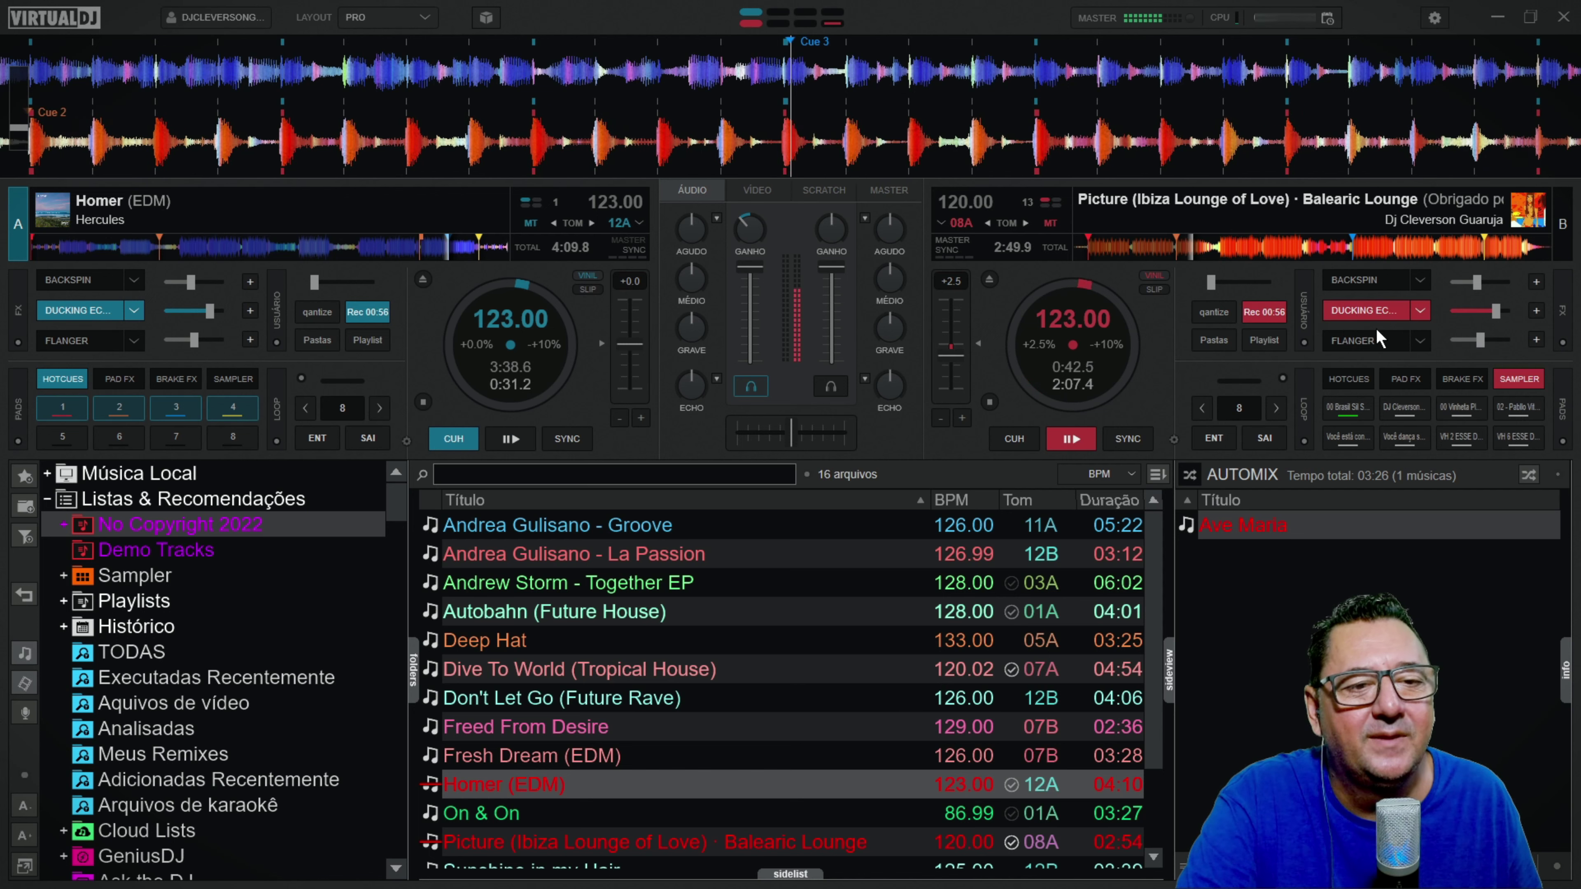
click(1078, 442)
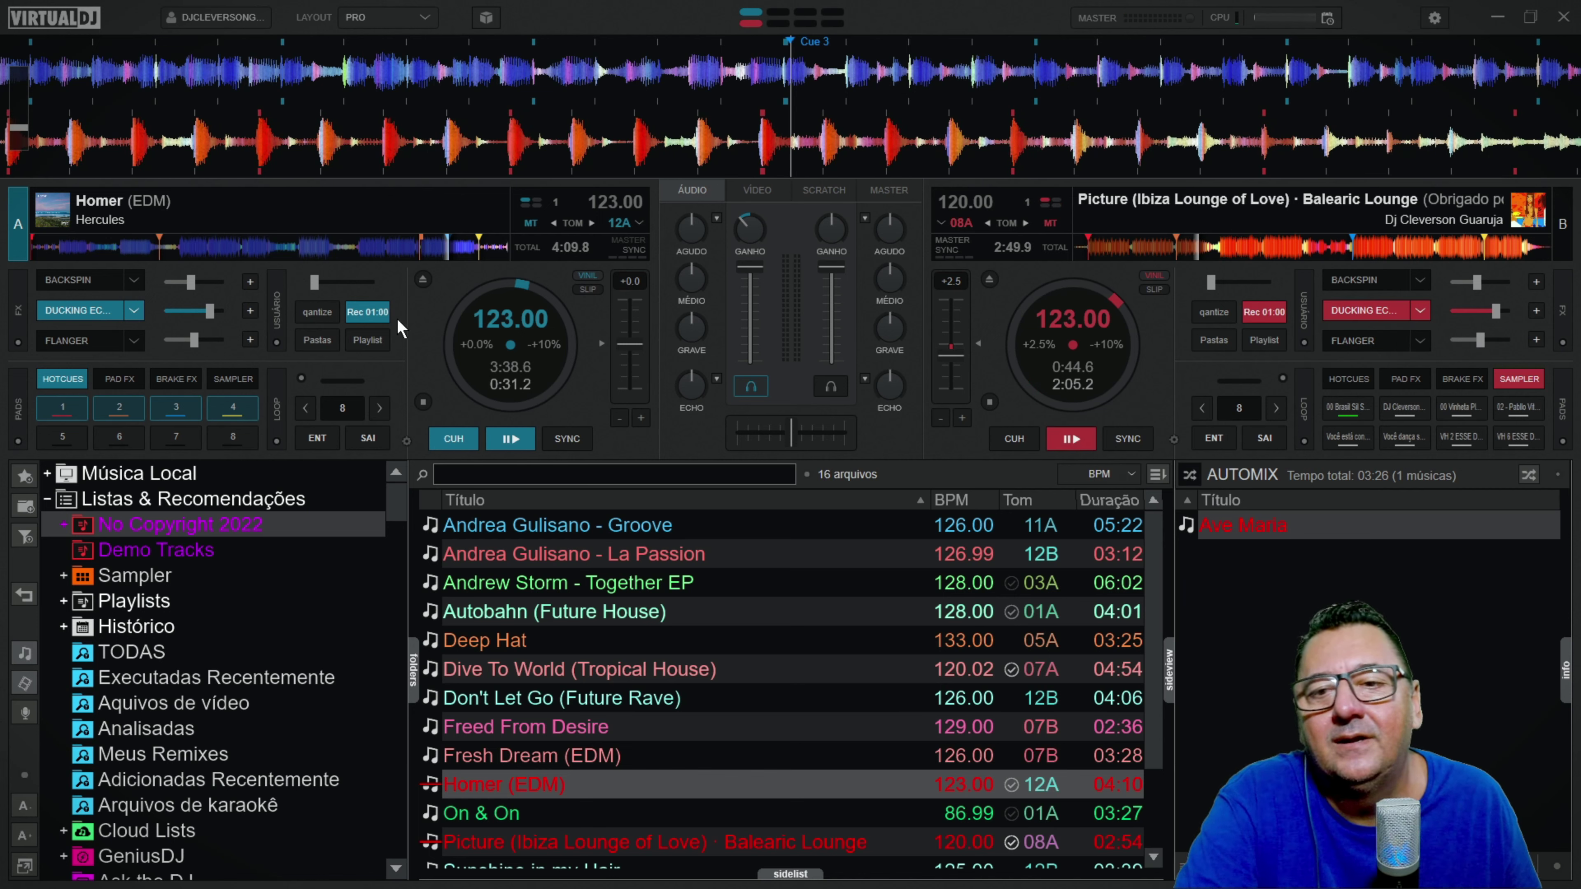
click(371, 311)
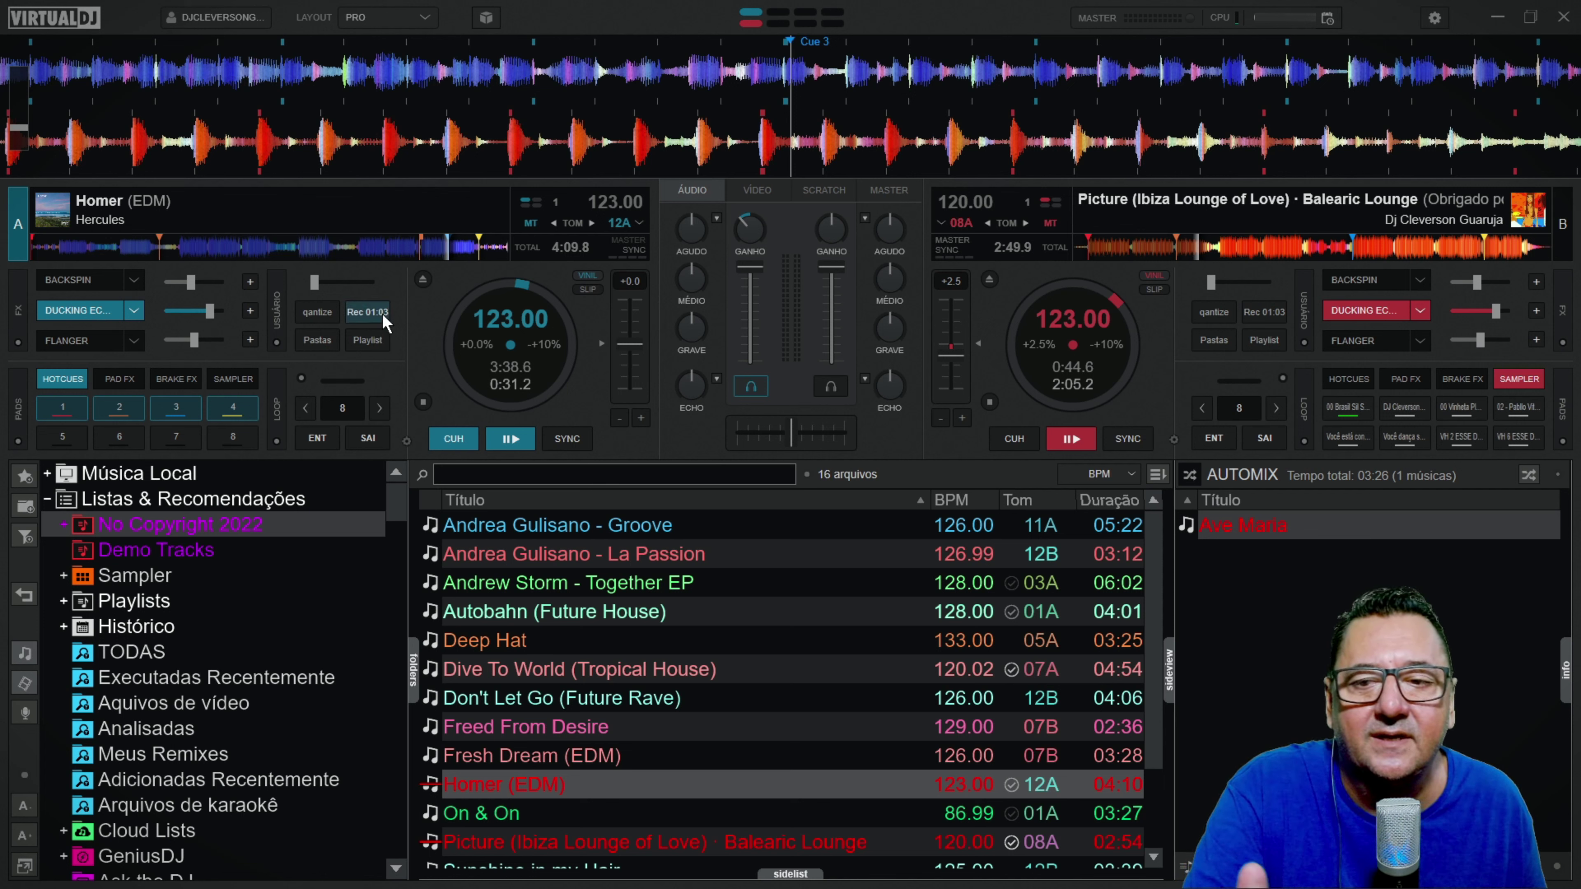
- Open the recording settings from the master section and show the recorded file in Explorer
click(871, 191)
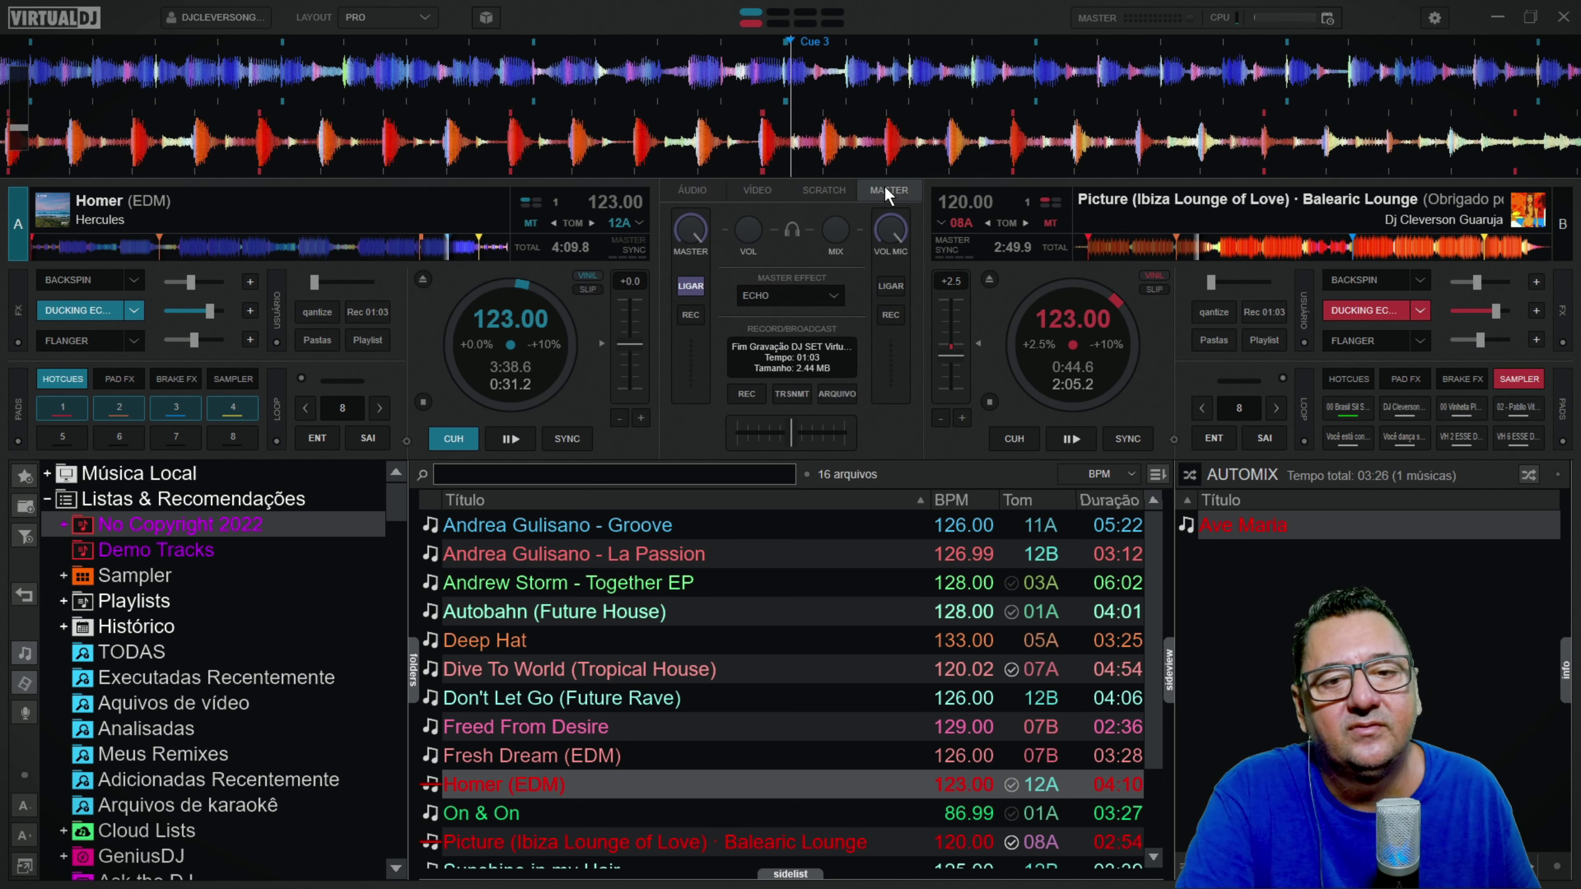
click(834, 395)
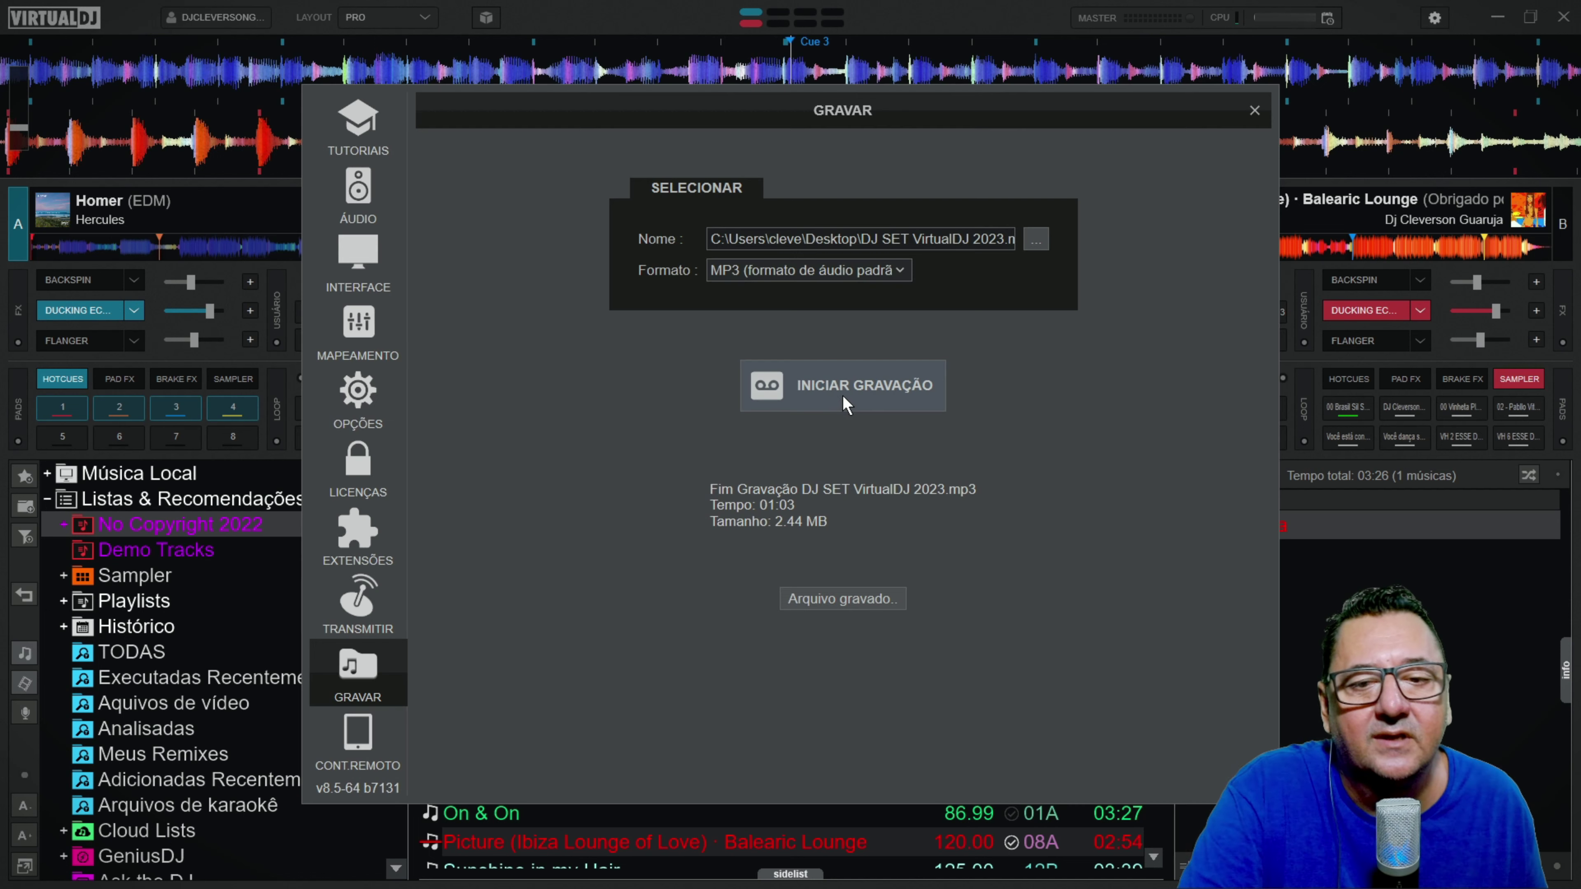
click(847, 599)
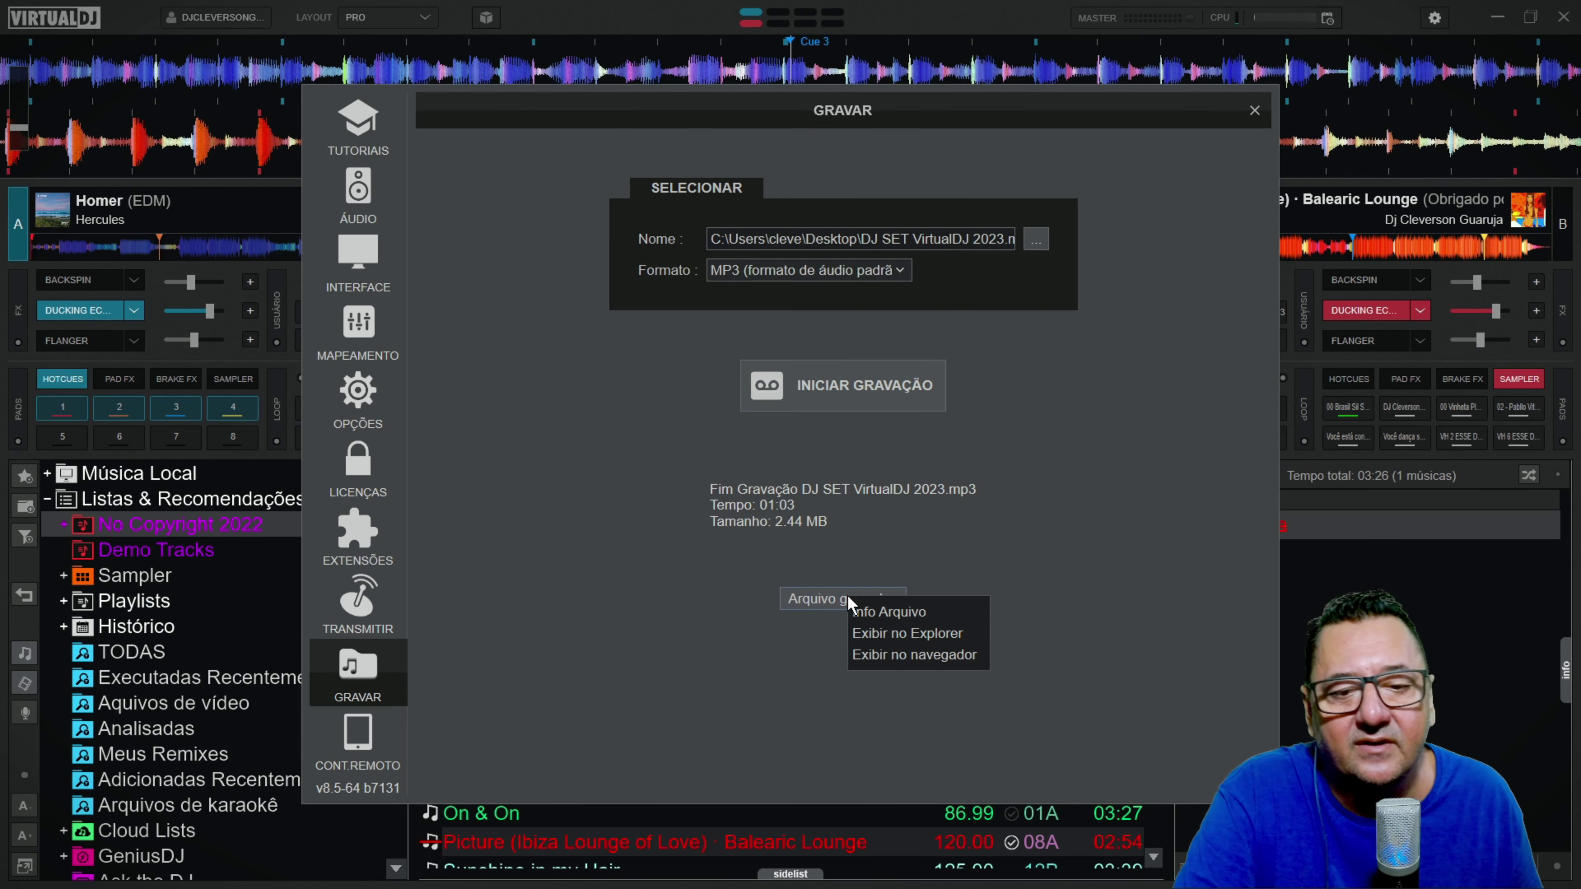
click(930, 630)
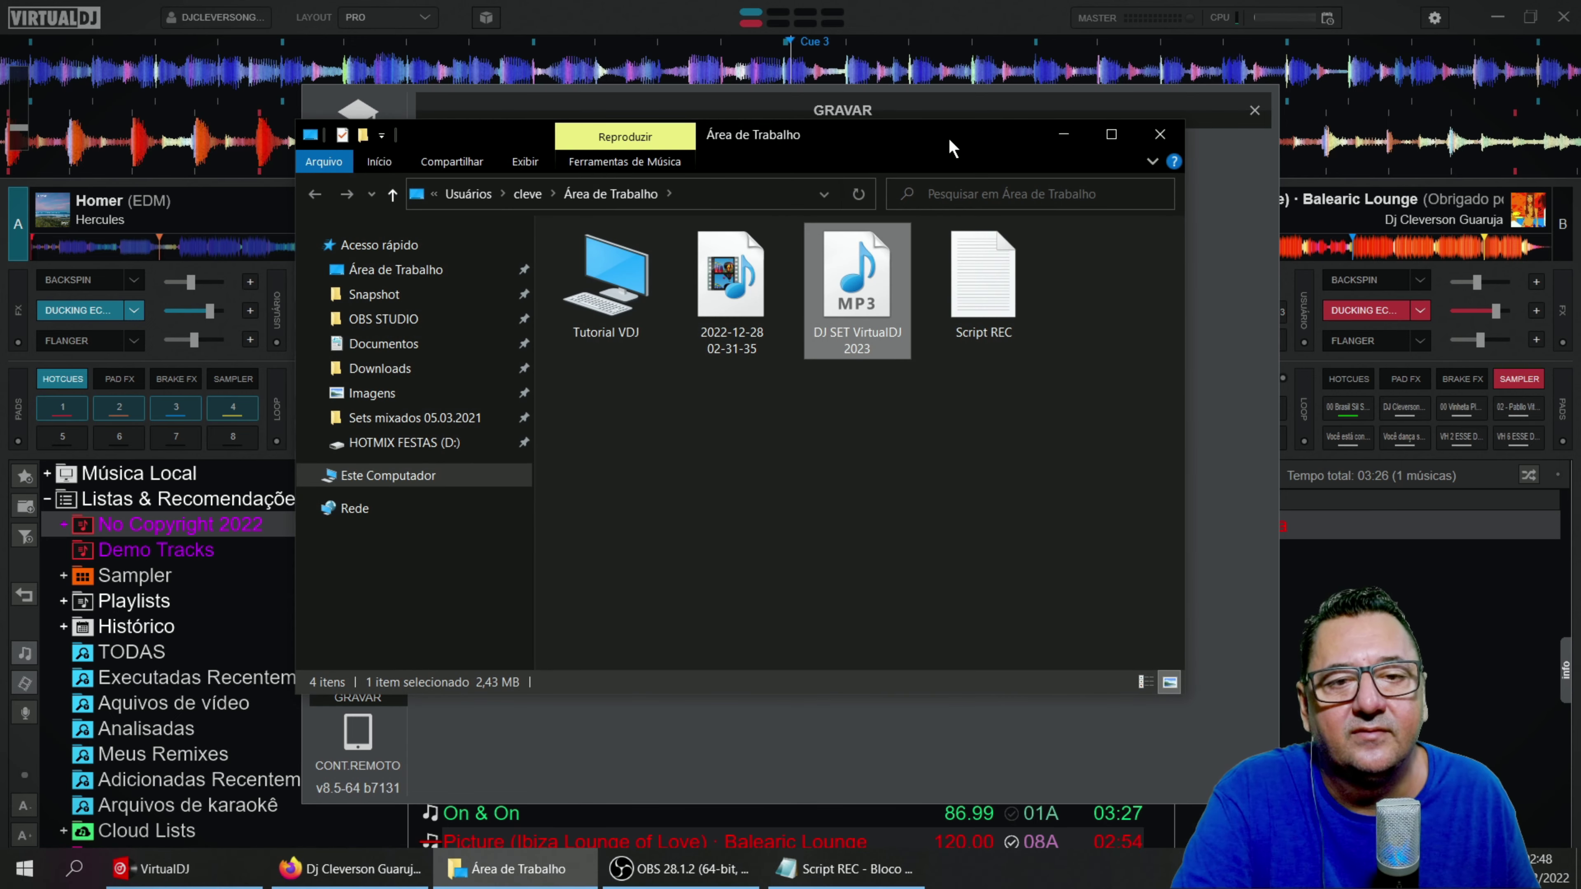
- Load the recorded DJ SET VirtualDJ 2023 MP3 from Explorer onto deck A and play it, skipping ahead to around the track's middle
drag(875, 274, 214, 216)
click(215, 221)
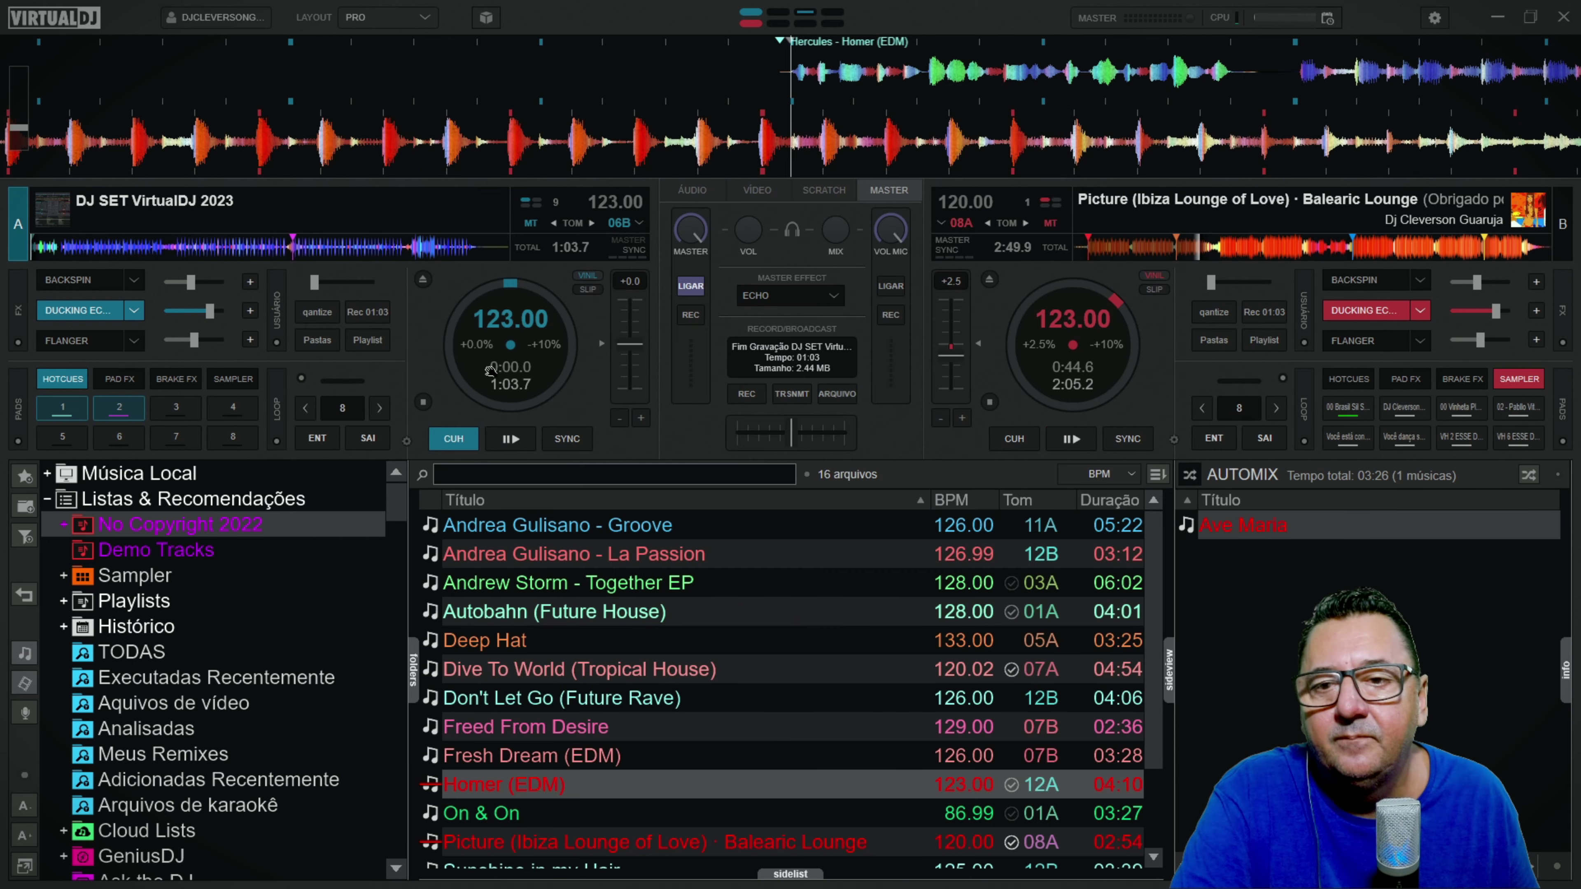
click(518, 443)
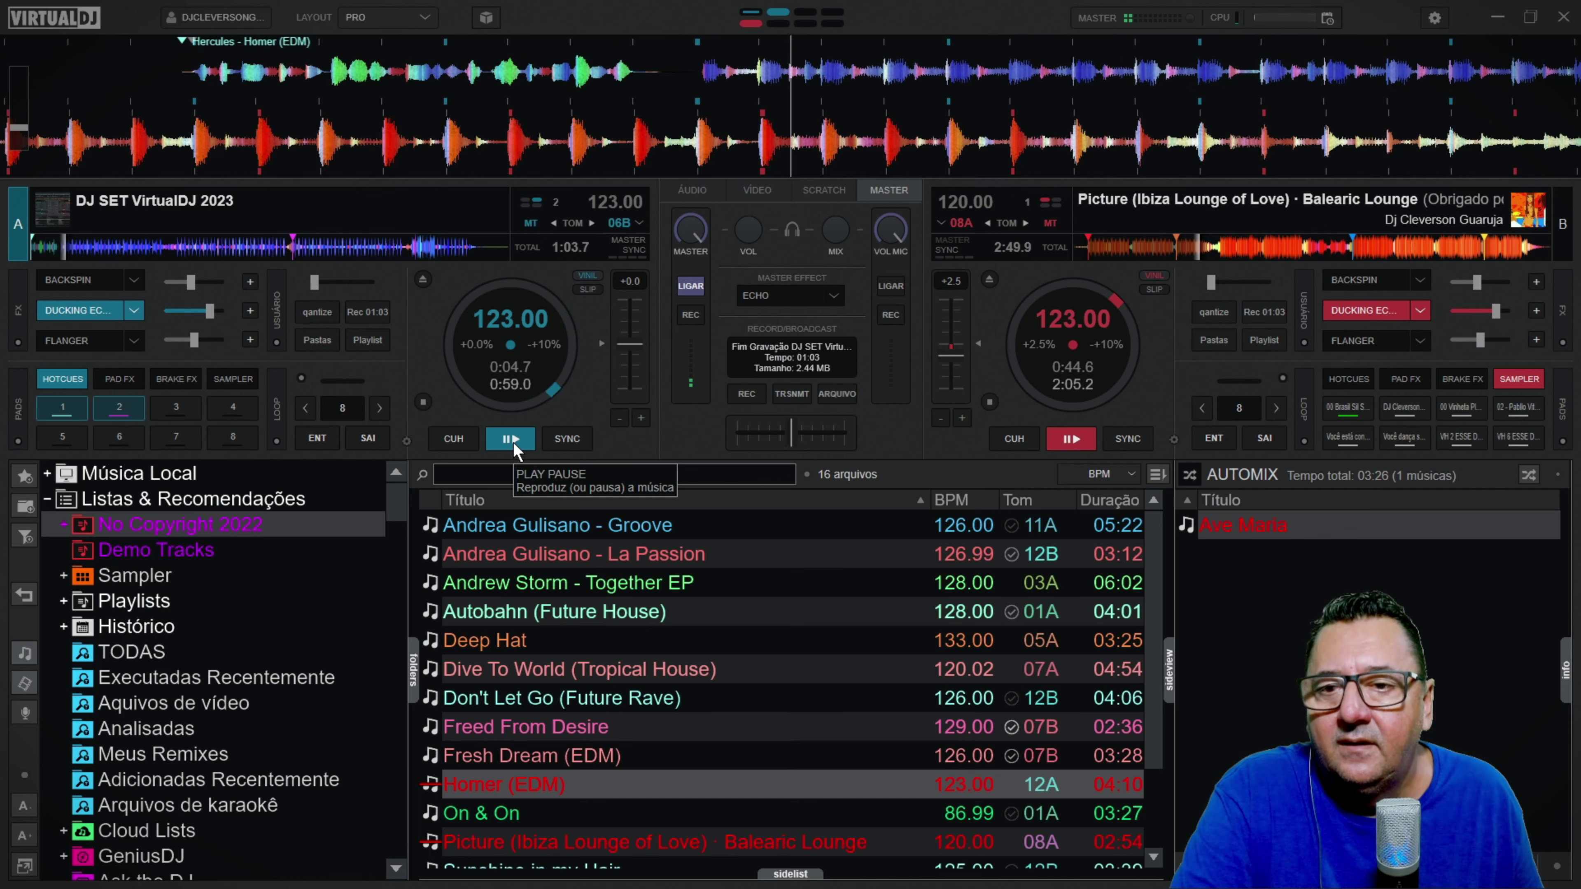
click(276, 246)
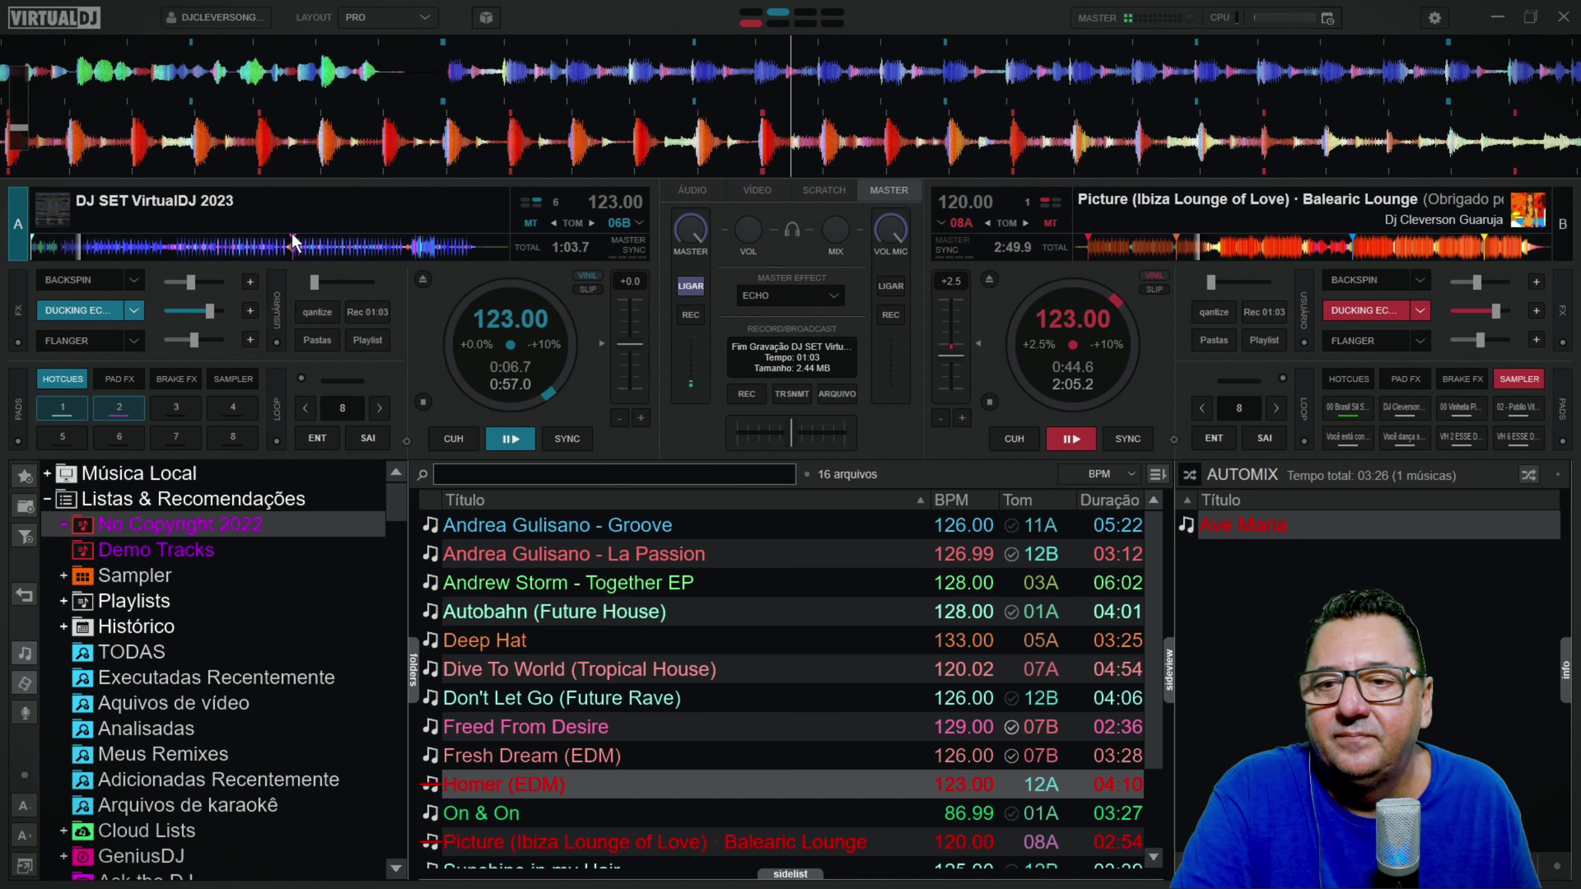